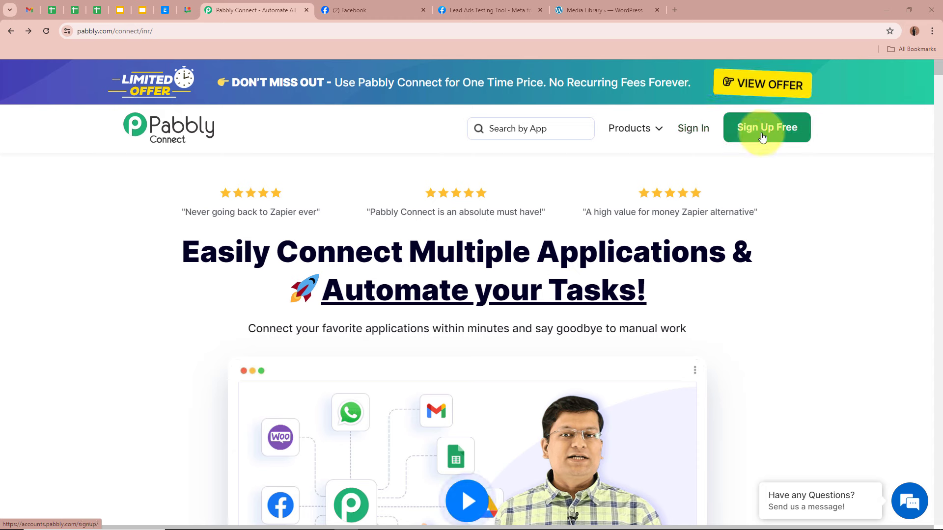
# - Sign in and launch Pabbly Connect from the All Pabbly Apps page in a new tab
pyautogui.click(693, 128)
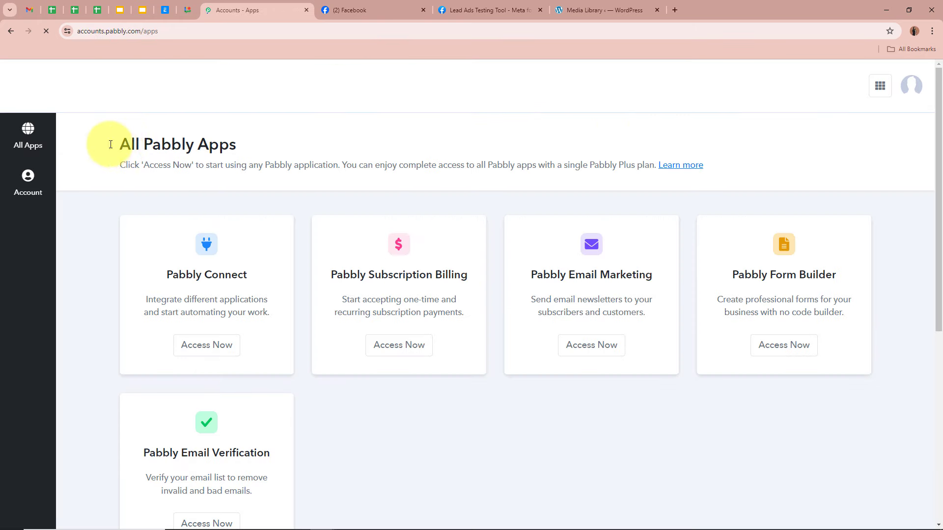
pyautogui.moveTo(111, 142); pyautogui.dragTo(309, 147)
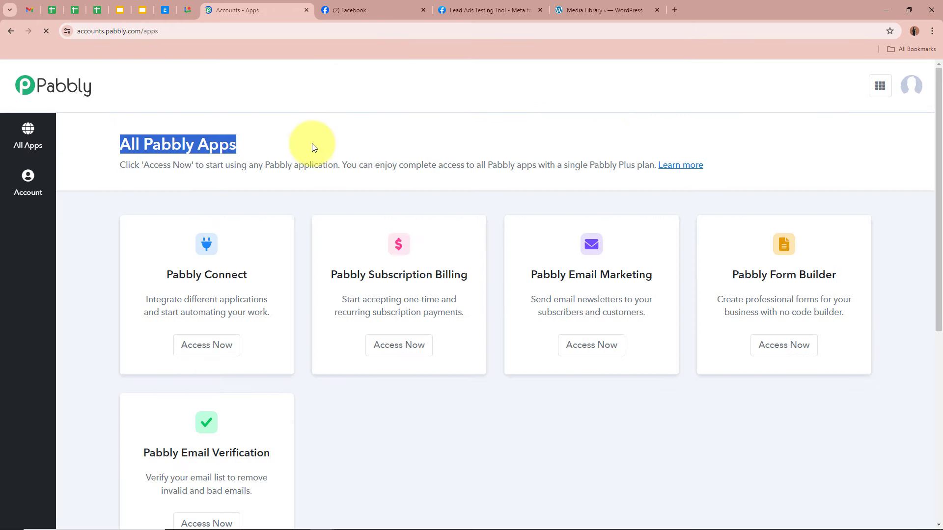
pyautogui.click(310, 147)
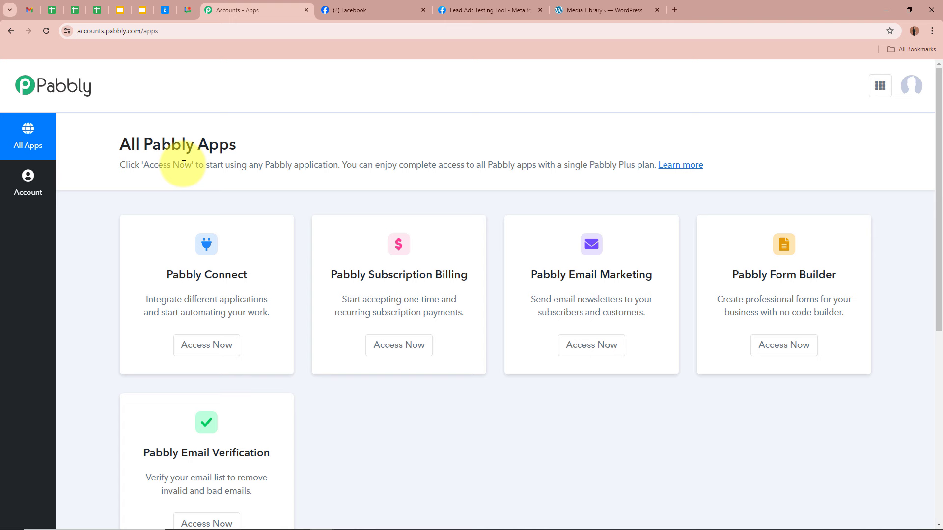
pyautogui.moveTo(162, 269); pyautogui.dragTo(248, 259)
pyautogui.click(249, 259)
pyautogui.click(212, 346)
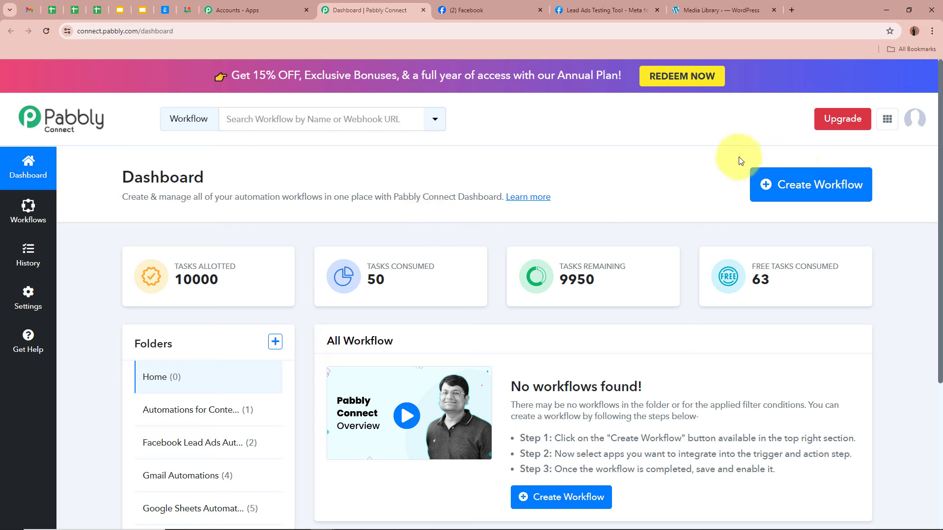
# - Start a new workflow and paste the name 'Share Product Details with Facebook Lead Ads Leads via Gmail'
pyautogui.click(779, 185)
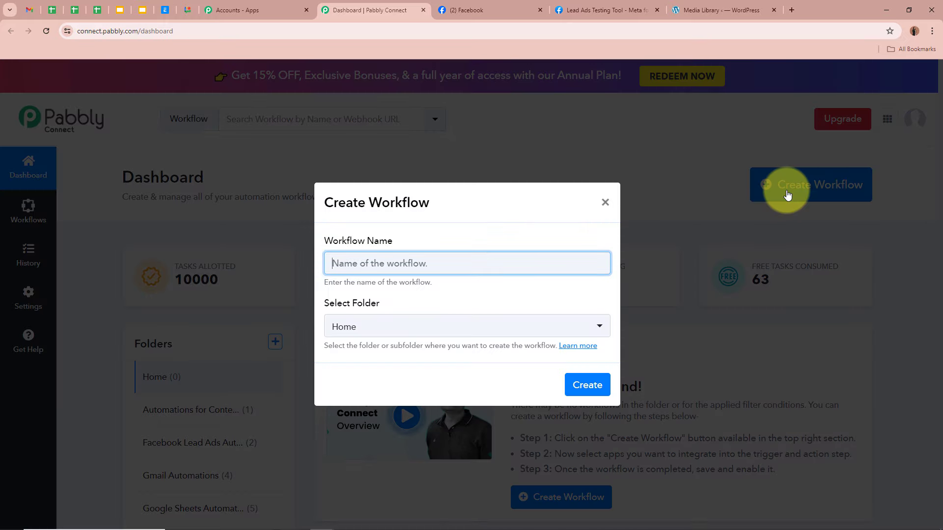
pyautogui.click(426, 288)
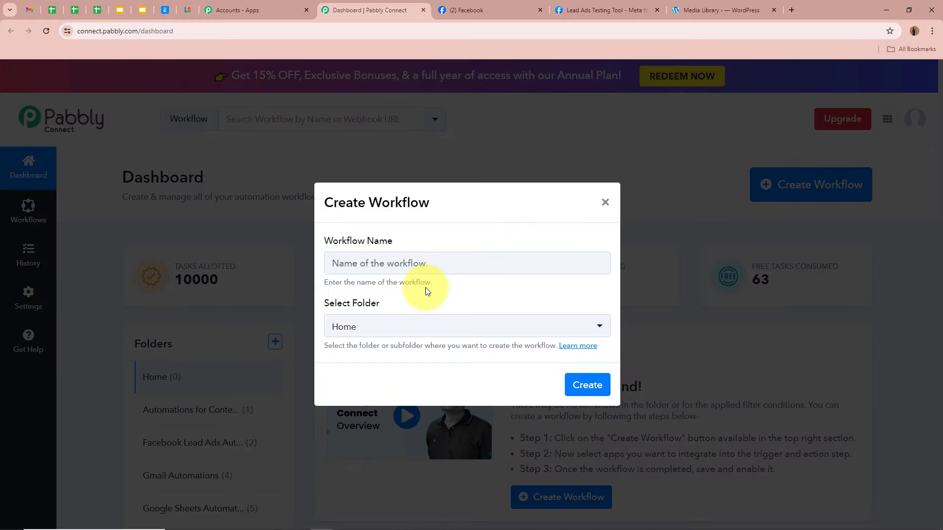
pyautogui.moveTo(316, 242); pyautogui.dragTo(473, 246)
pyautogui.click(460, 263)
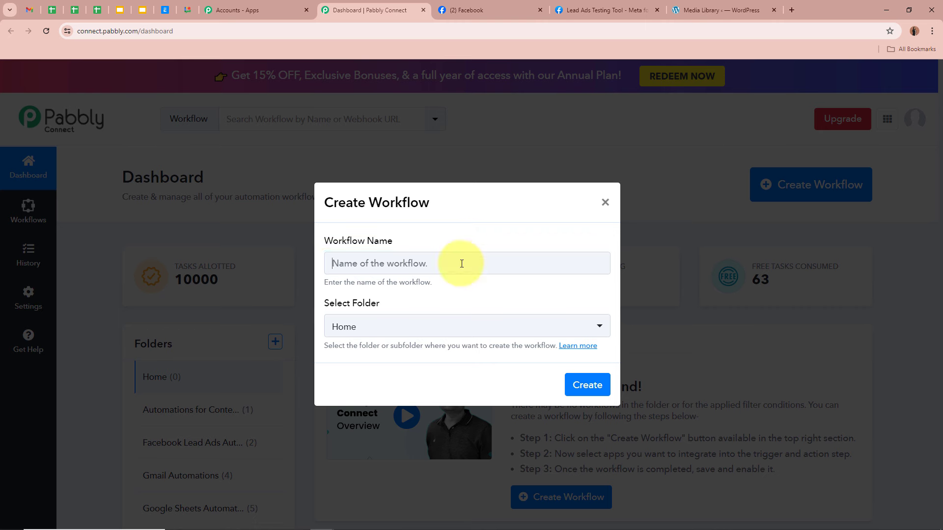
pyautogui.write('Share Product Details with Facebook Lead Ads Leads via Gmail')
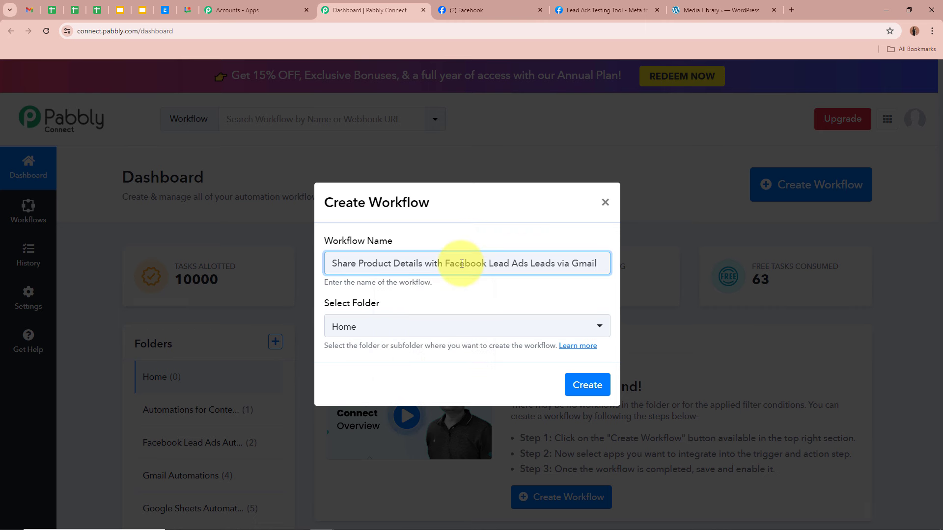
pyautogui.click(443, 295)
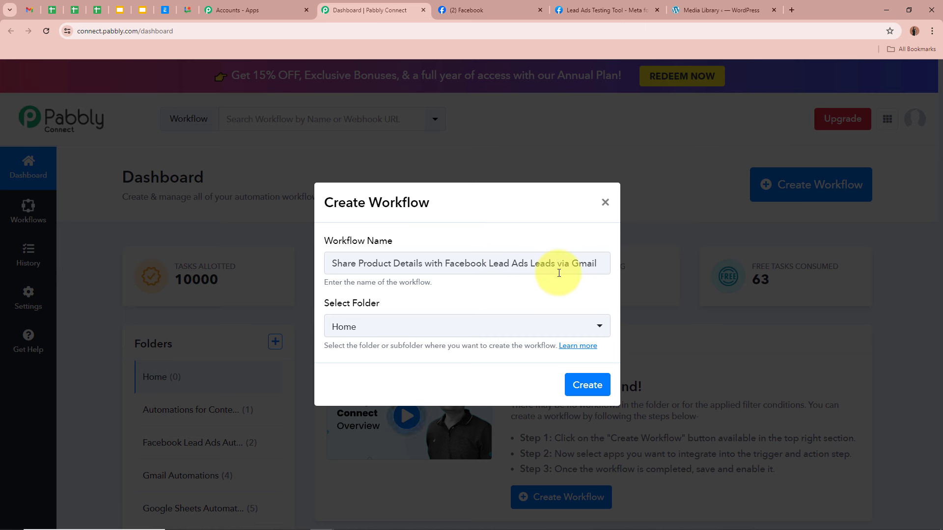
# - File the workflow under the Facebook Lead Ads Automations folder and create it
pyautogui.moveTo(325, 309); pyautogui.dragTo(437, 303)
pyautogui.click(447, 299)
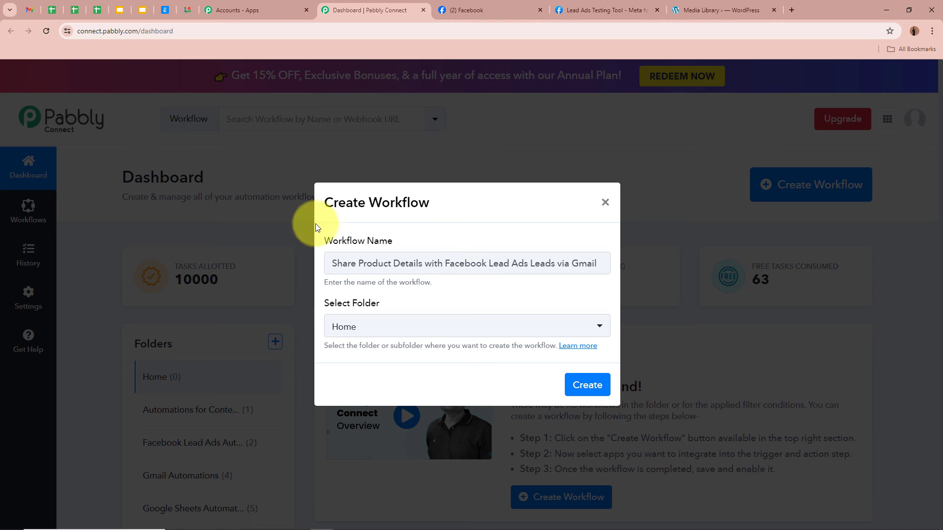
pyautogui.click(397, 326)
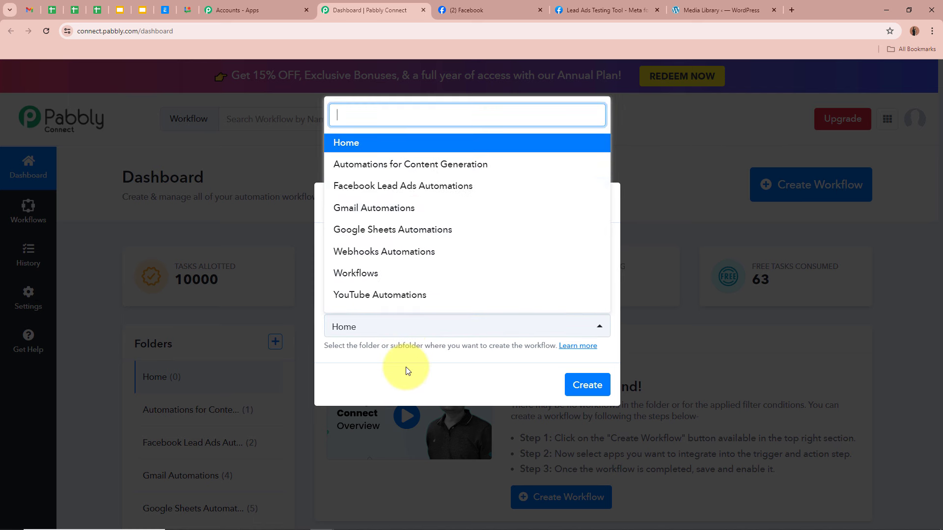
pyautogui.click(418, 186)
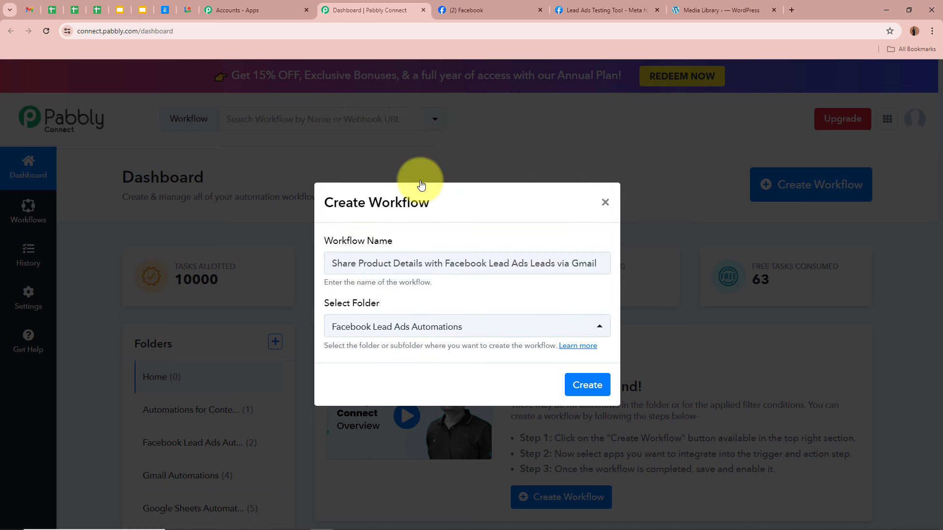
pyautogui.click(432, 297)
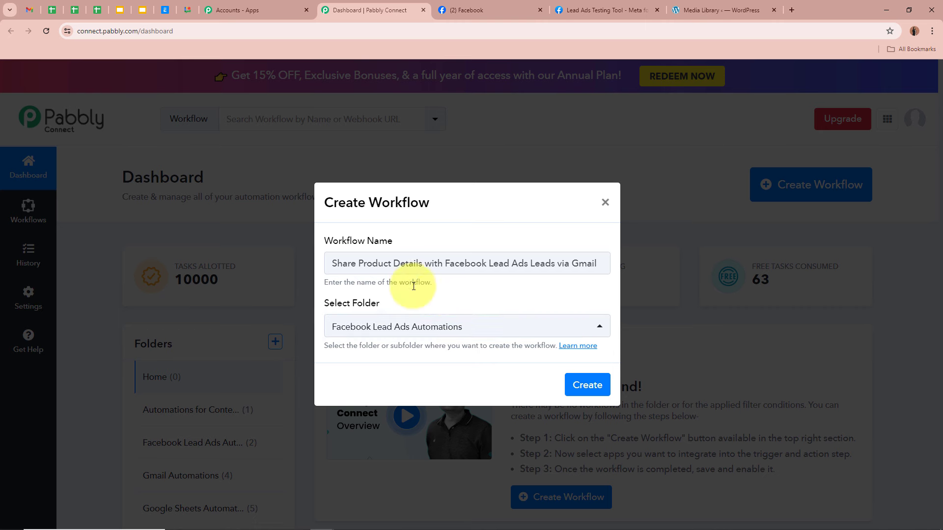
pyautogui.moveTo(337, 262); pyautogui.dragTo(494, 260)
pyautogui.click(480, 285)
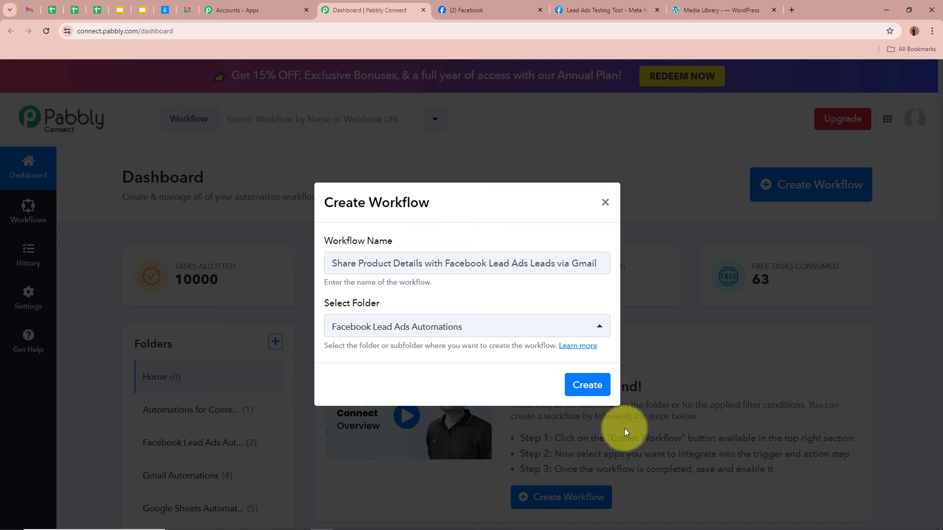
pyautogui.click(575, 386)
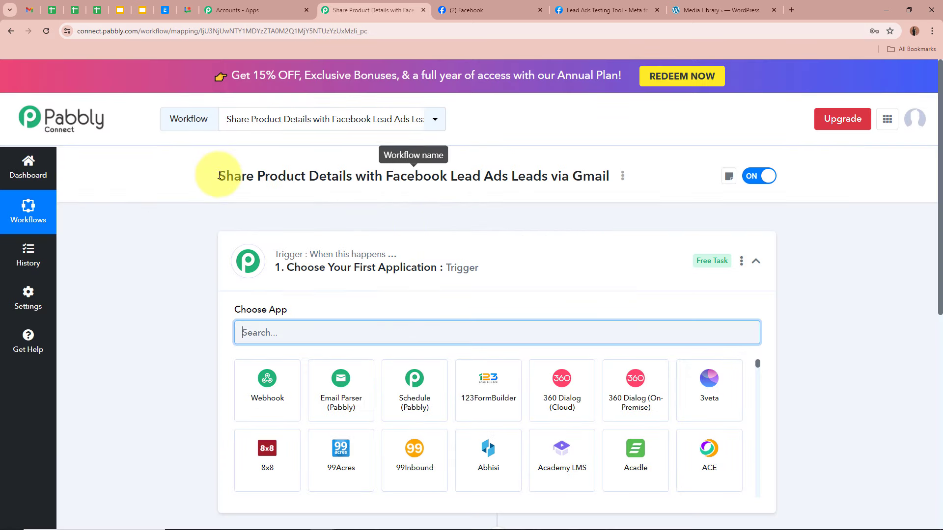
pyautogui.moveTo(219, 176); pyautogui.dragTo(501, 177)
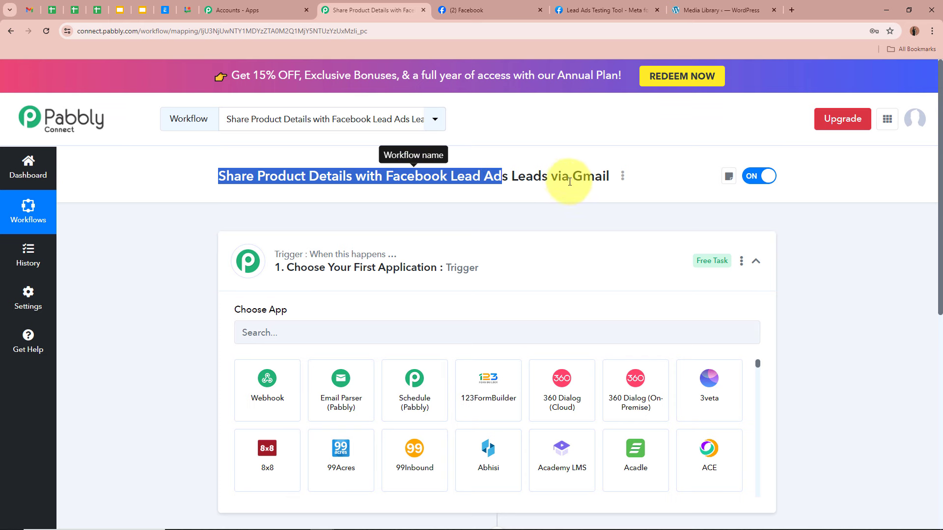
# - Set the trigger app to Facebook Lead Ads by searching 'Face'
pyautogui.click(584, 259)
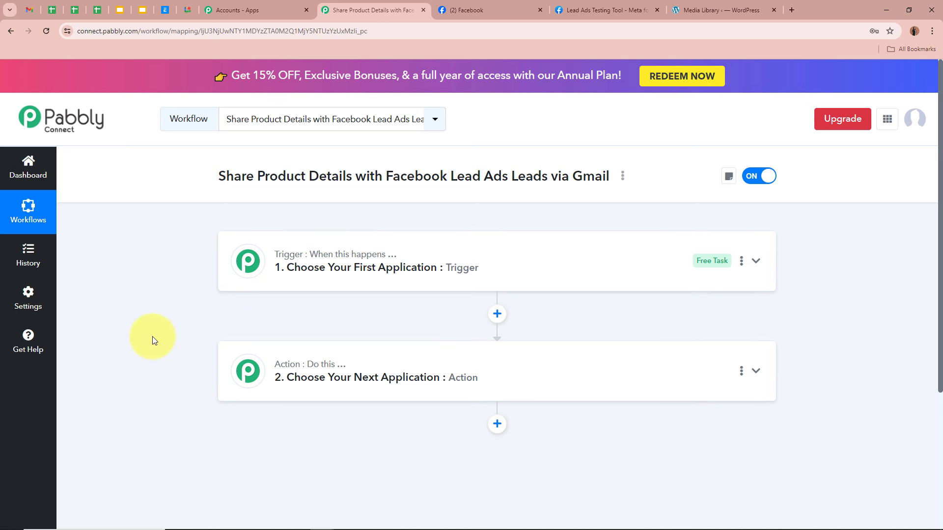
pyautogui.click(757, 265)
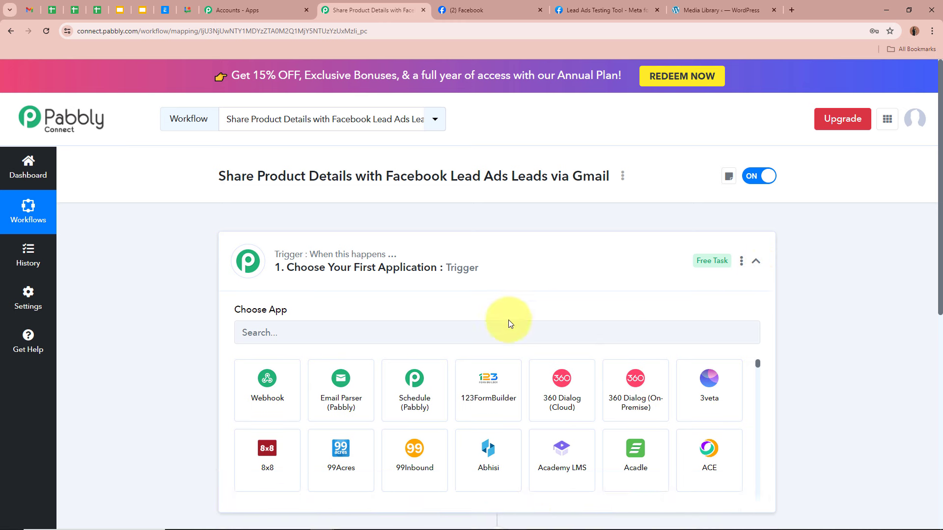
pyautogui.click(398, 343)
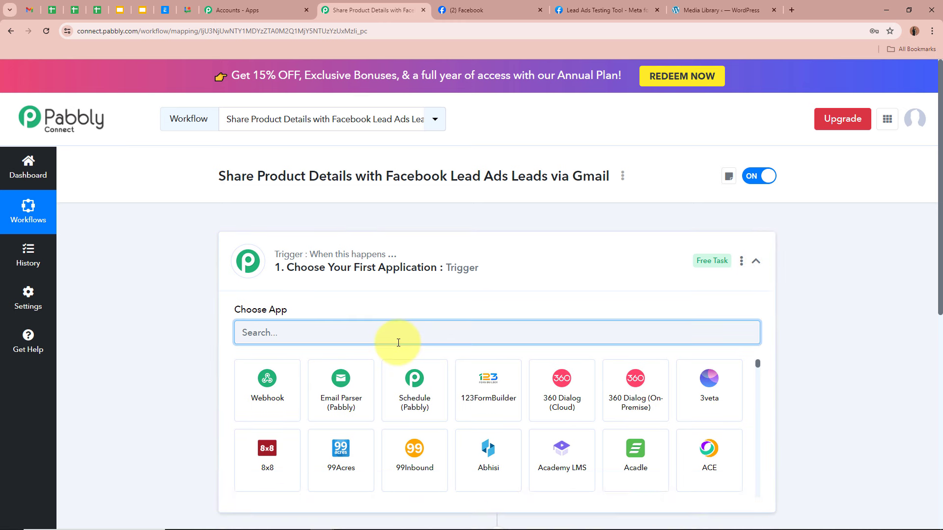
pyautogui.write('Face')
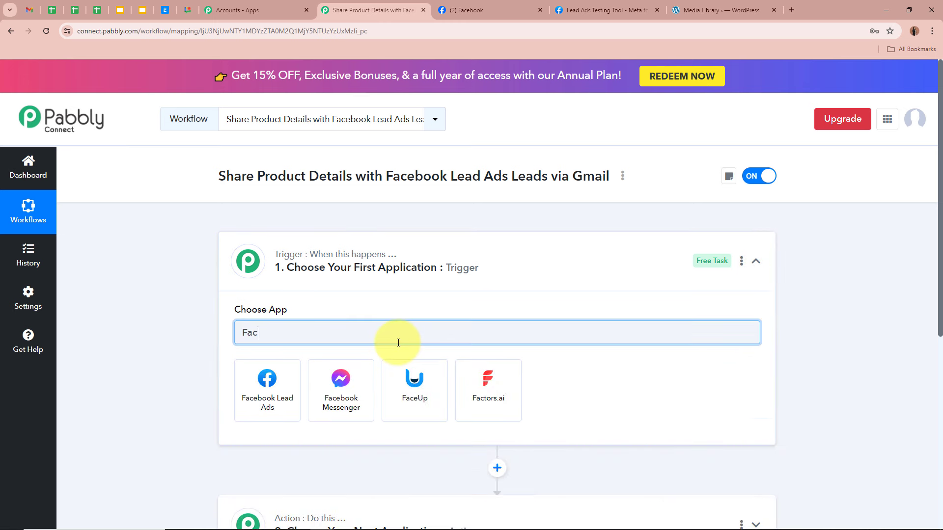
pyautogui.click(267, 381)
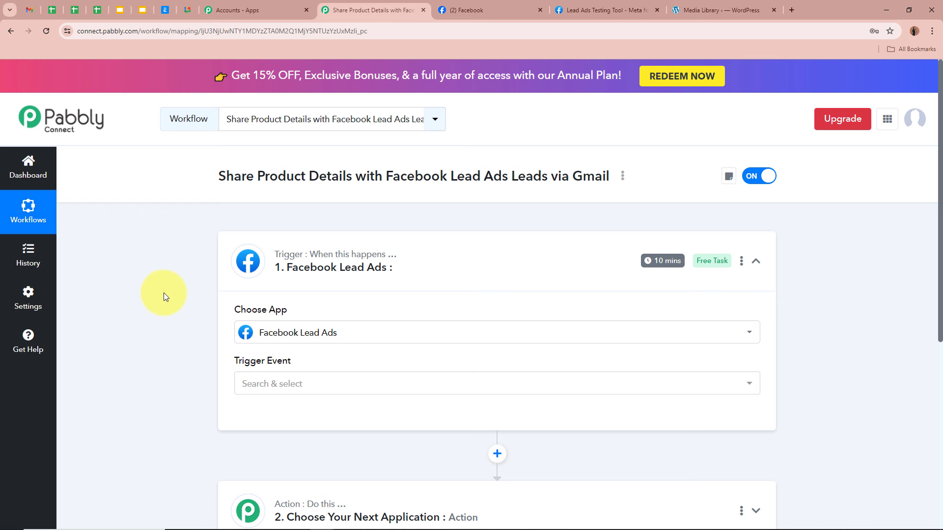
# - Choose New Lead (Instant) as the trigger event
pyautogui.click(261, 379)
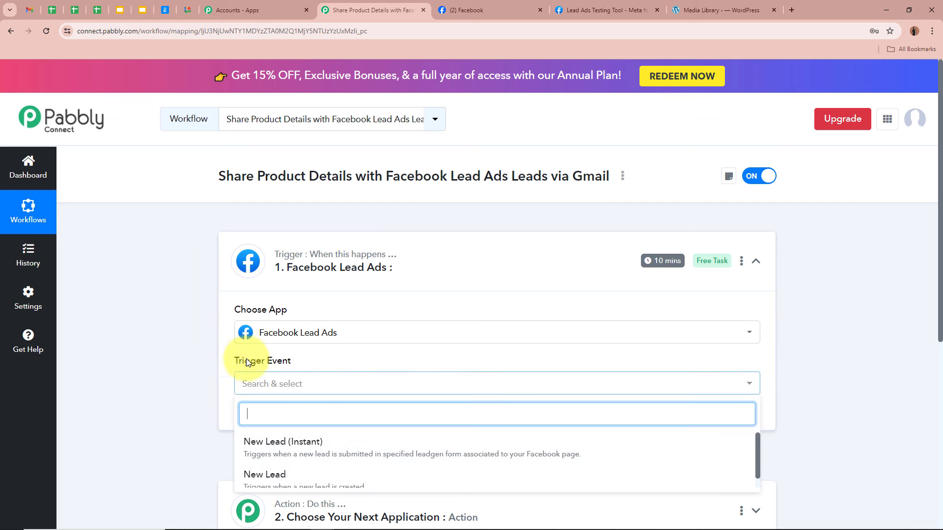
pyautogui.scroll(-1, 164, 341)
pyautogui.scroll(-2, 161, 338)
pyautogui.click(301, 358)
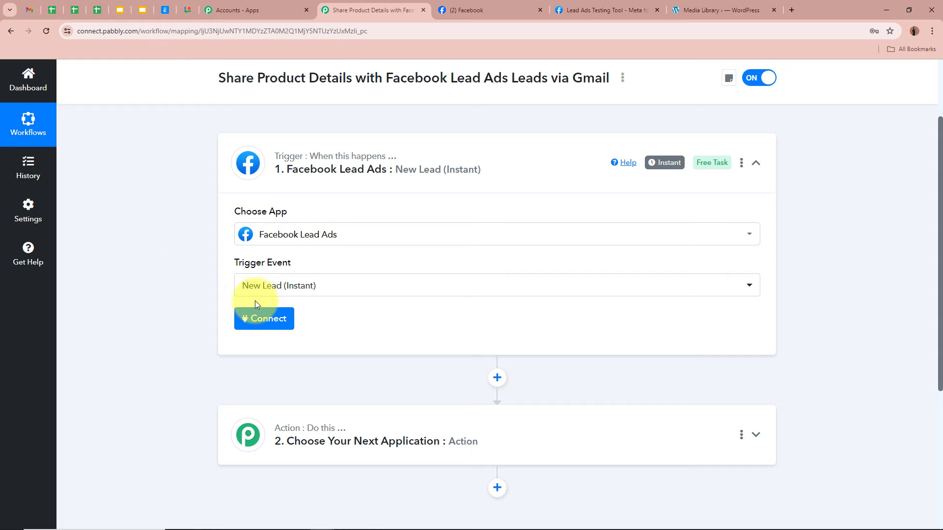
pyautogui.click(267, 318)
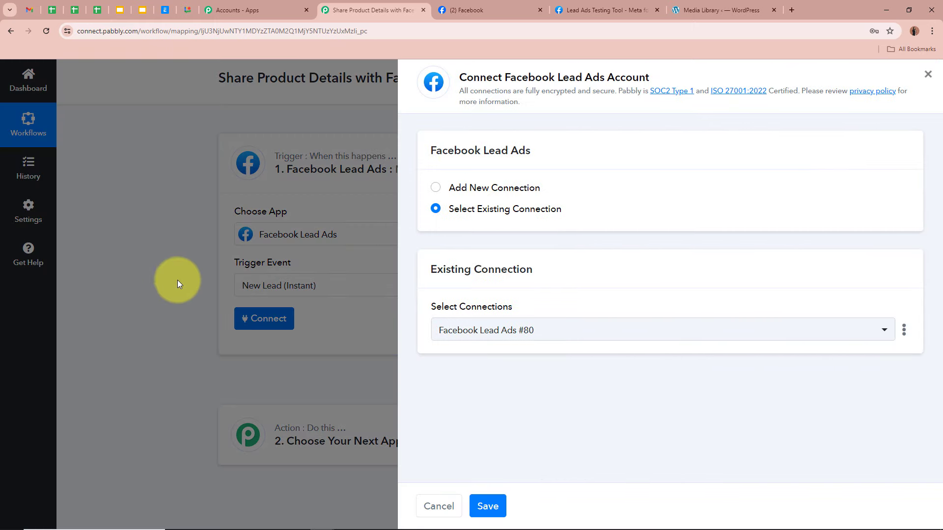
# - Add a new Facebook Lead Ads connection and approve it in Facebook's popup
pyautogui.click(434, 189)
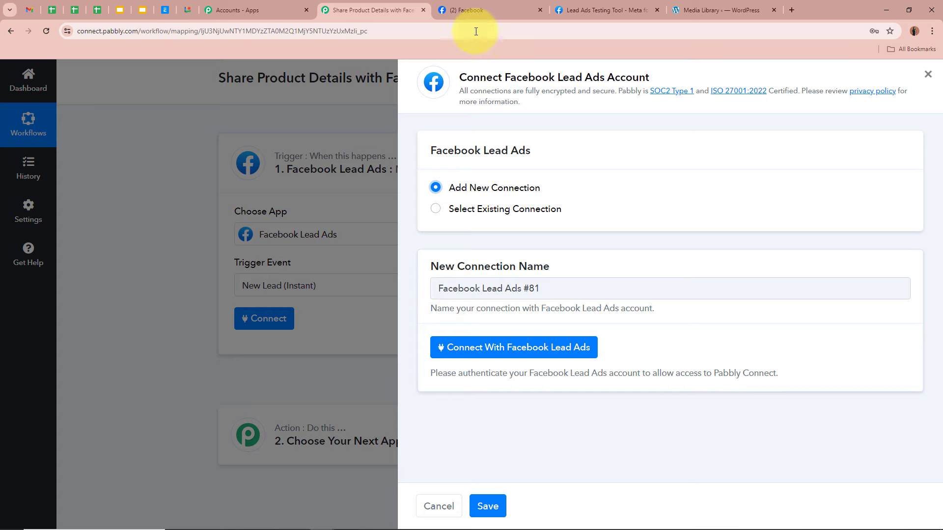
pyautogui.click(479, 9)
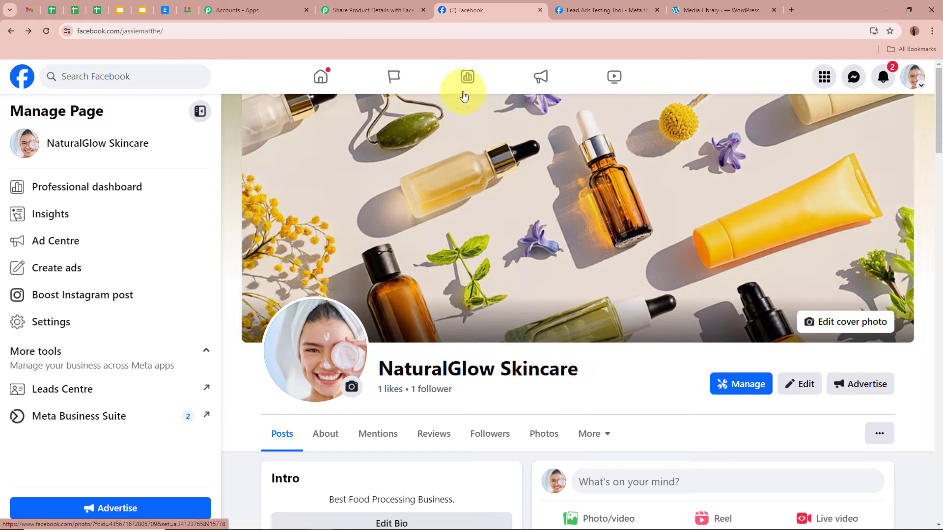
pyautogui.click(381, 10)
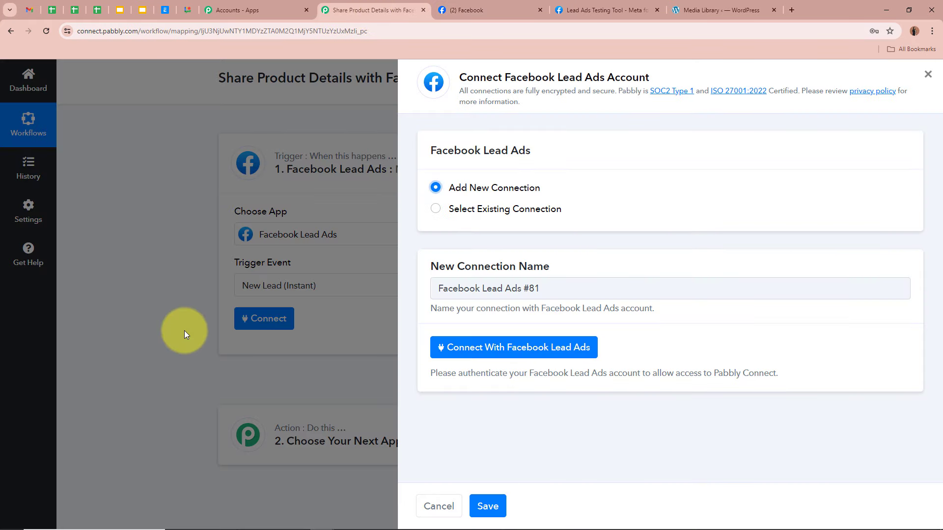
pyautogui.click(484, 347)
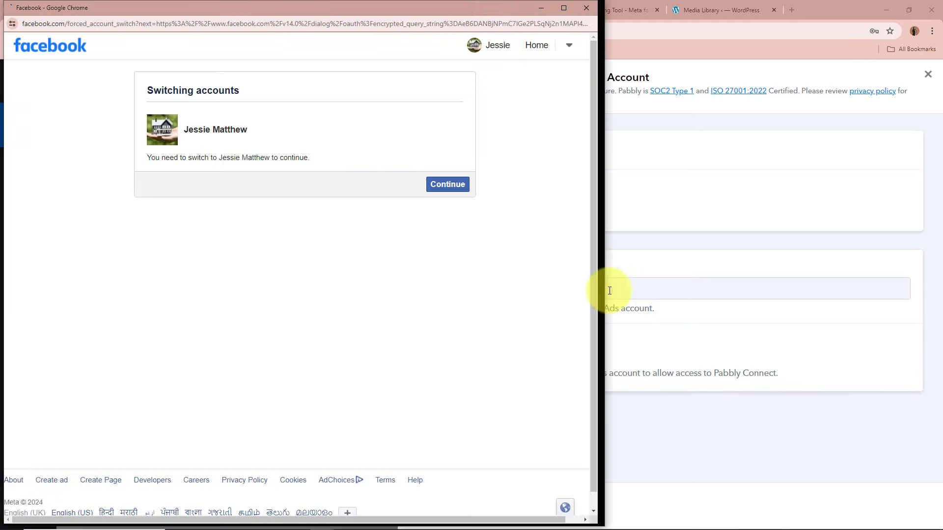
pyautogui.click(447, 185)
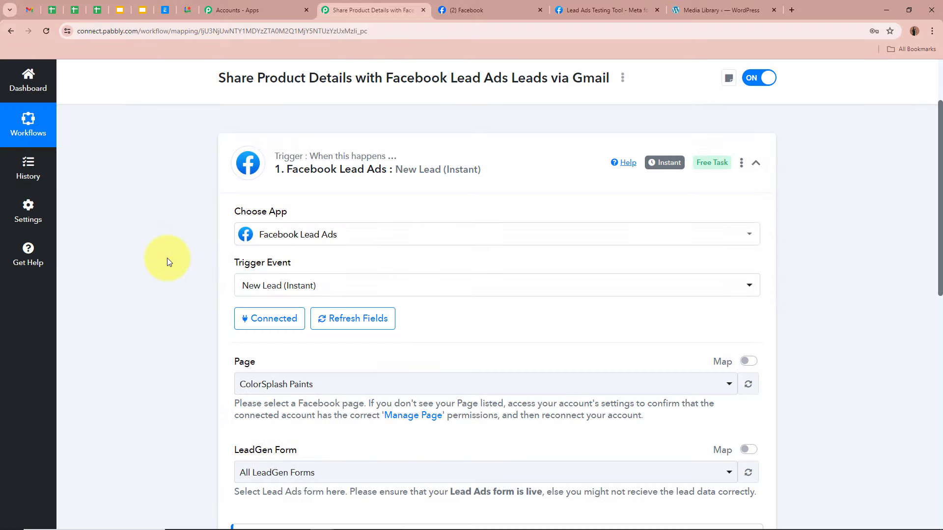
# - Point the trigger at the NaturalGlow Skincare page and its New Lead Form
pyautogui.scroll(-2, 167, 258)
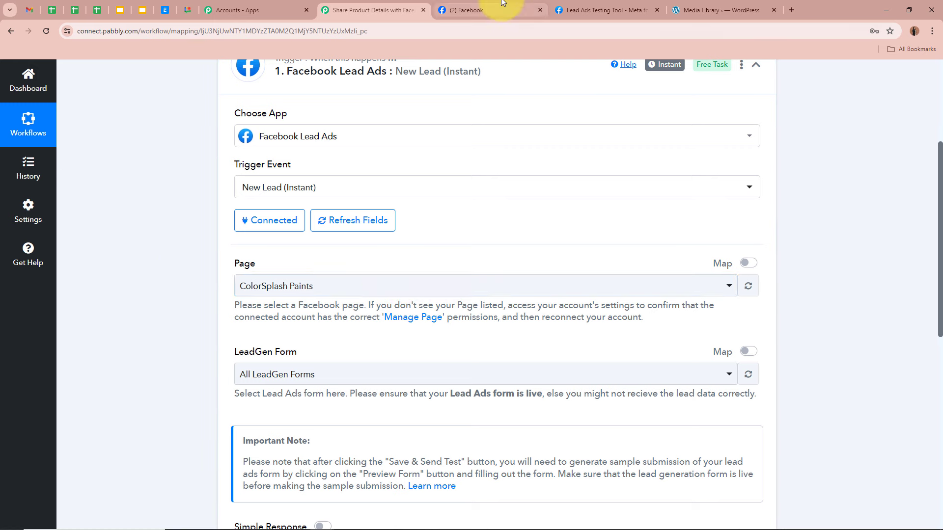
pyautogui.click(486, 4)
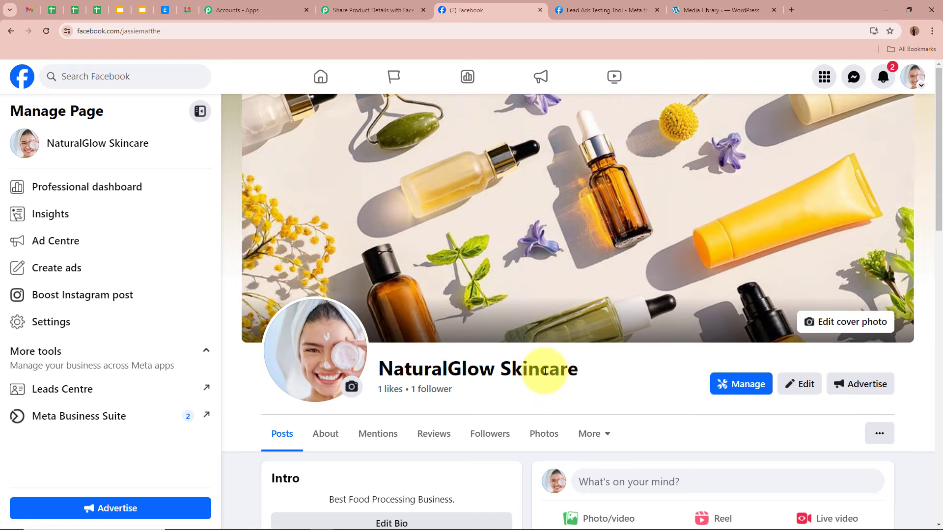
pyautogui.click(361, 10)
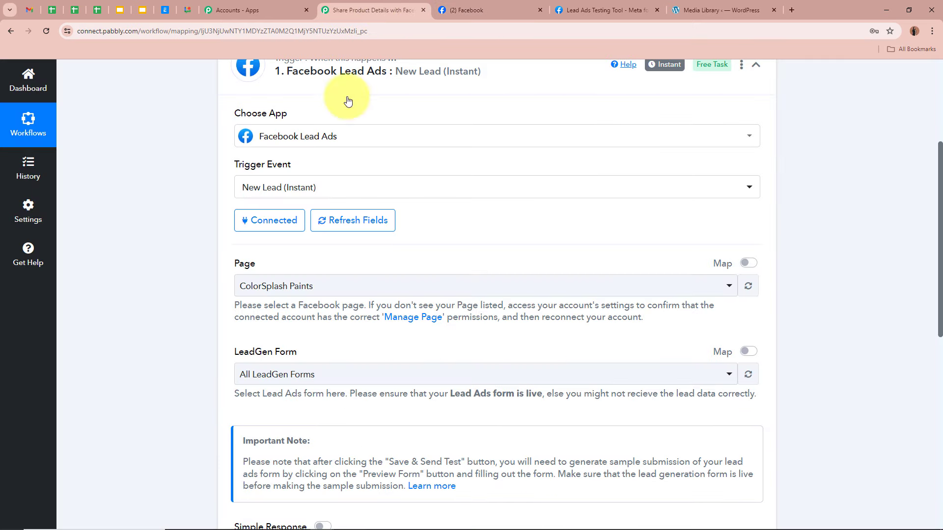
pyautogui.click(337, 286)
pyautogui.scroll(-3, 349, 419)
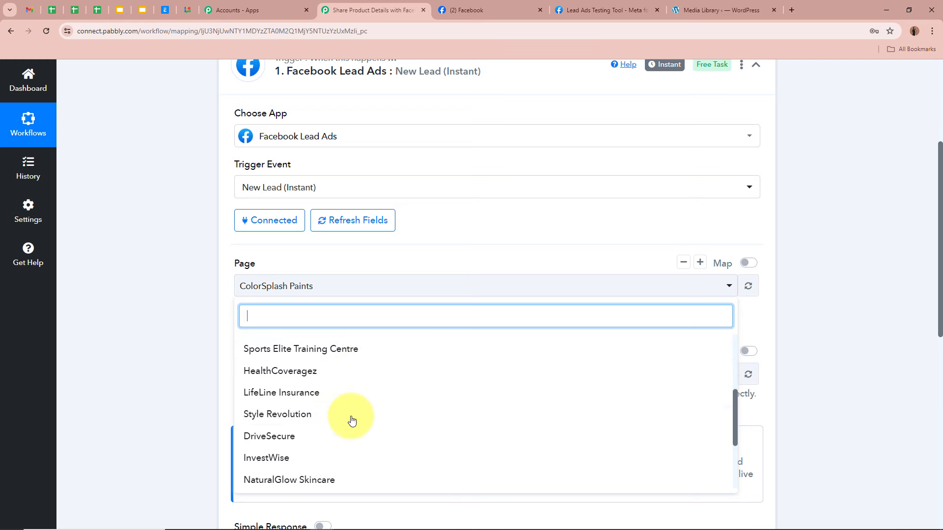
pyautogui.click(319, 481)
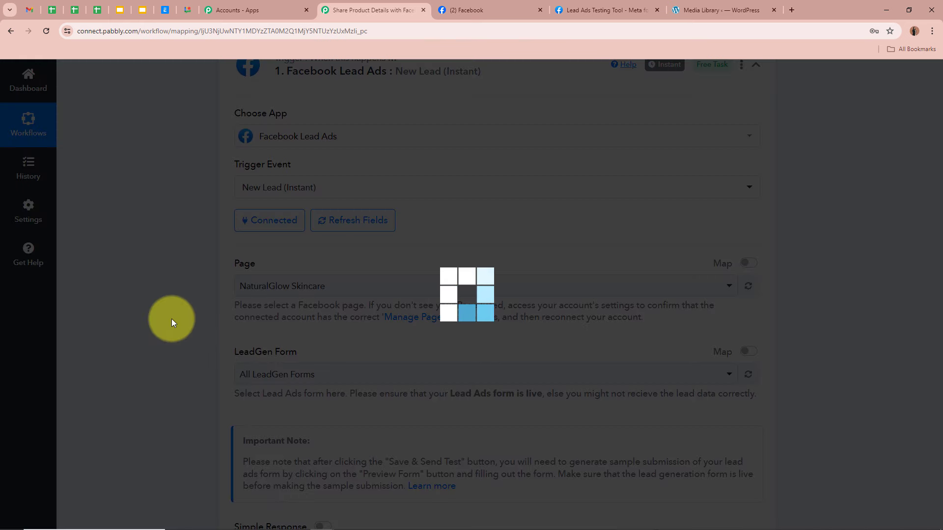
pyautogui.scroll(-1, 327, 181)
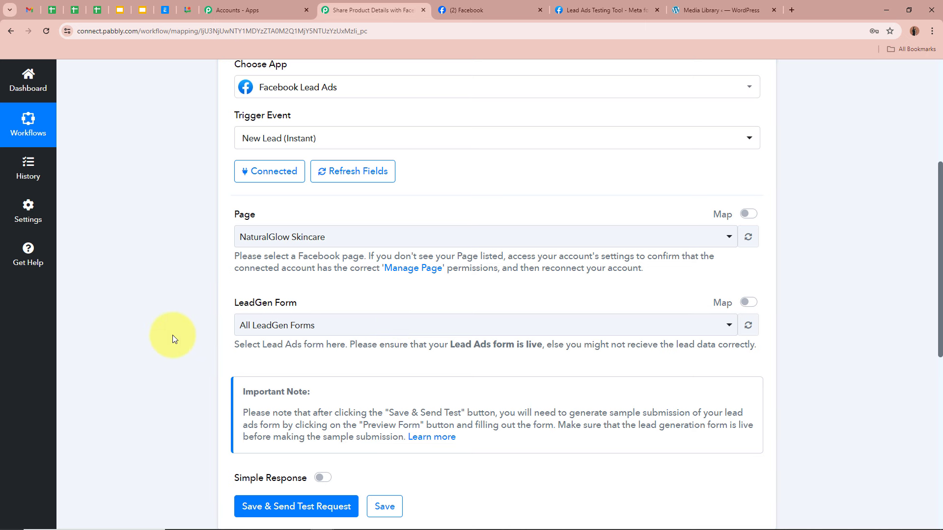
pyautogui.click(329, 325)
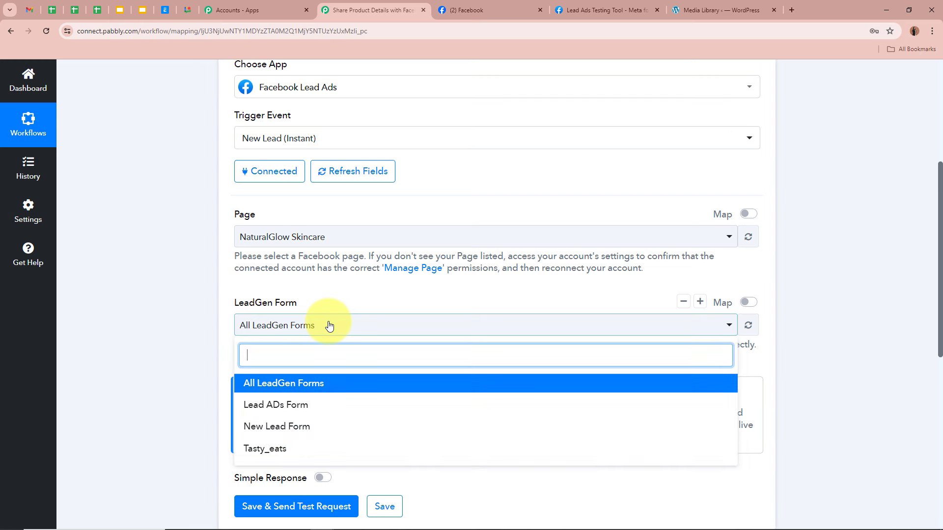
pyautogui.click(258, 432)
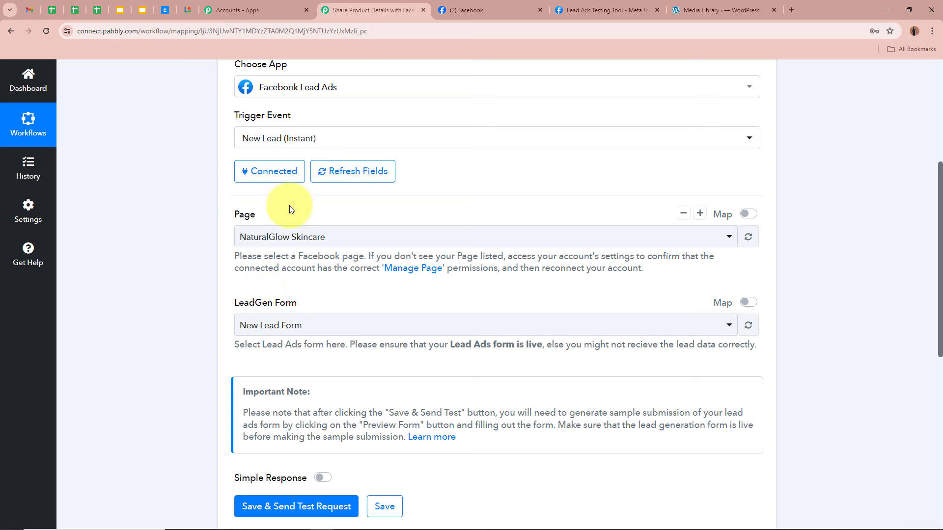
# - Send the trigger's test request and switch to Meta's Lead Ads Testing Tool
pyautogui.scroll(-3, 167, 280)
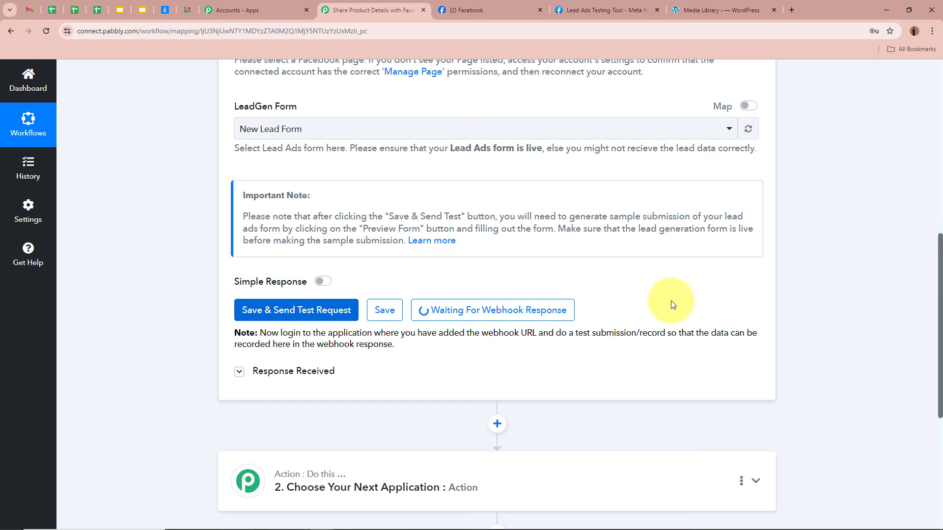
pyautogui.scroll(9, 674, 317)
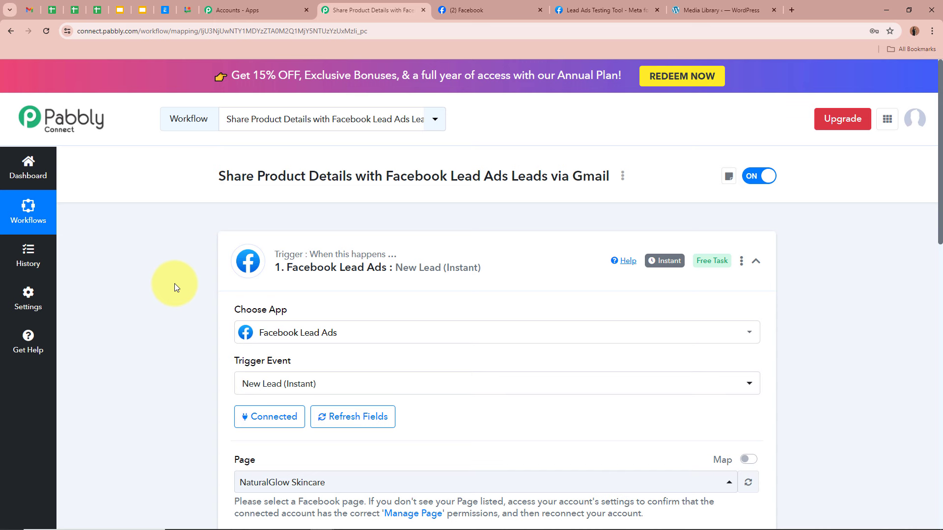
pyautogui.click(609, 10)
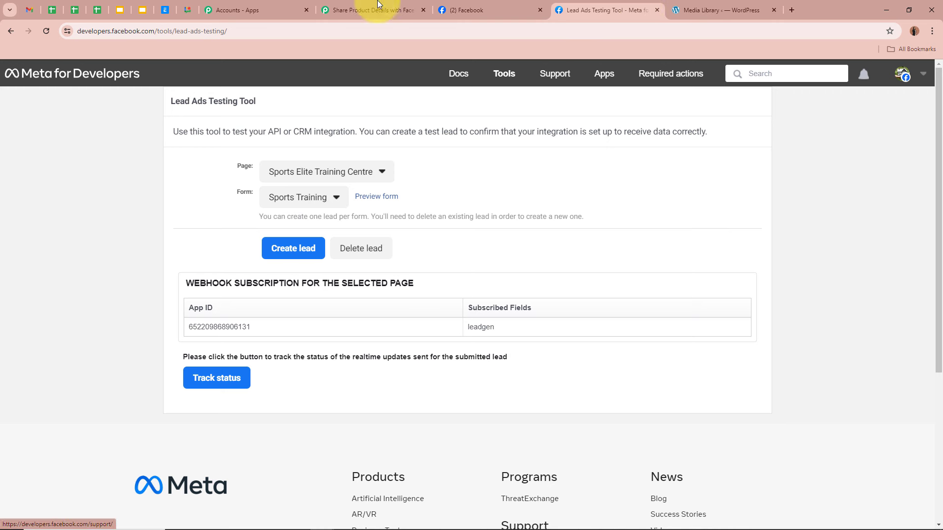
# - In the Lead Ads Testing Tool, select page NaturalGlow Skincare and form New Lead Form
pyautogui.moveTo(169, 101); pyautogui.dragTo(295, 104)
pyautogui.click(85, 174)
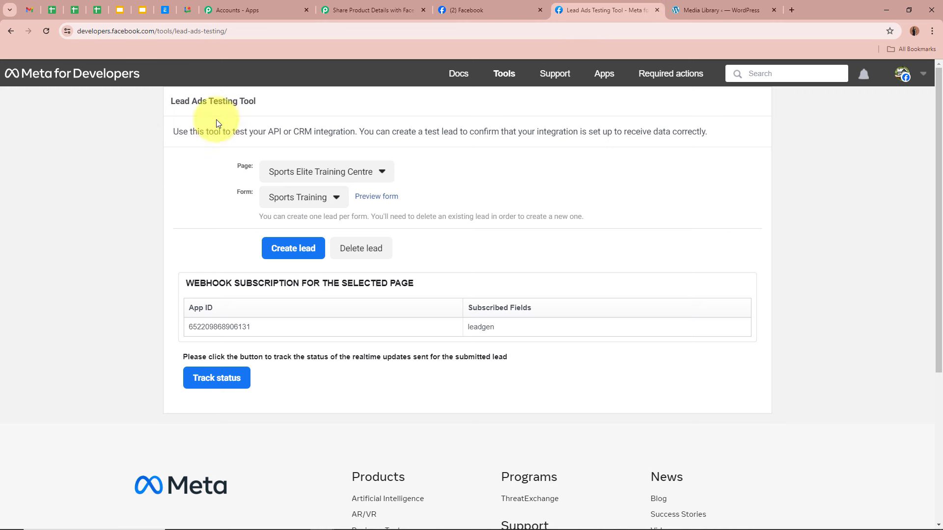
pyautogui.moveTo(170, 101); pyautogui.dragTo(305, 102)
pyautogui.click(102, 148)
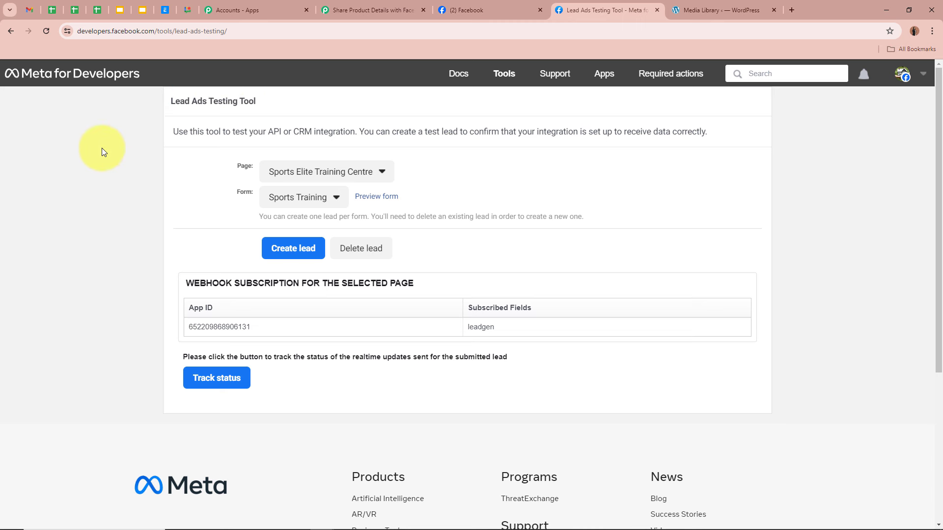
pyautogui.click(317, 177)
pyautogui.scroll(-2, 346, 417)
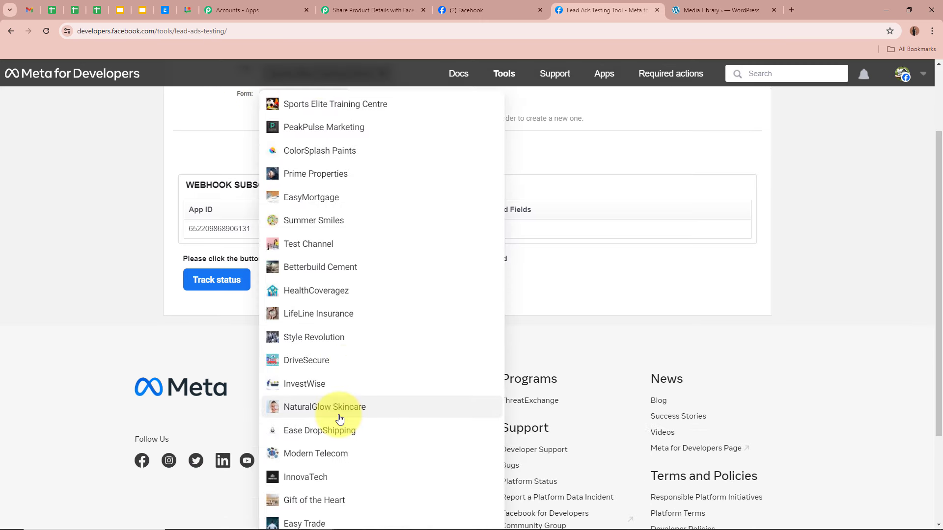
pyautogui.click(344, 418)
pyautogui.scroll(3, 530, 324)
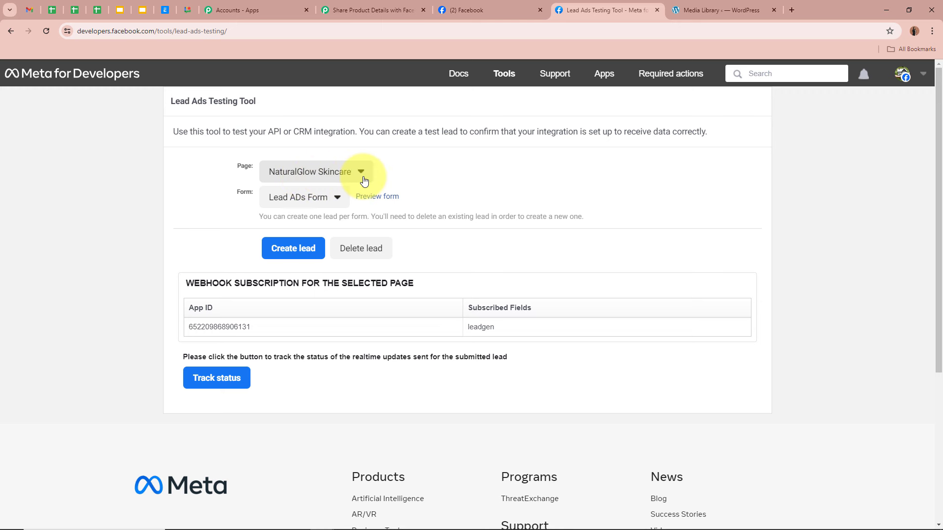
pyautogui.click(285, 199)
pyautogui.click(280, 231)
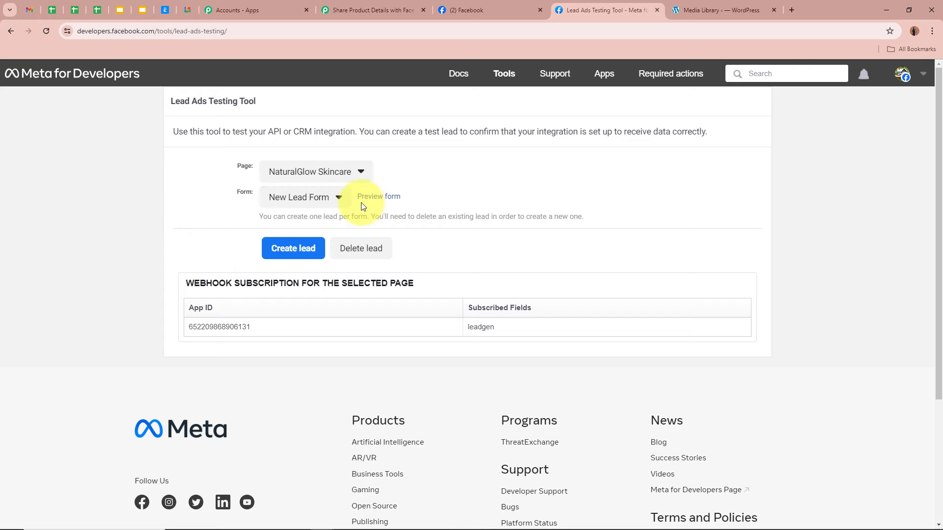
# - Preview the lead form and fill in a test first name, last name, email and phone number
pyautogui.click(381, 197)
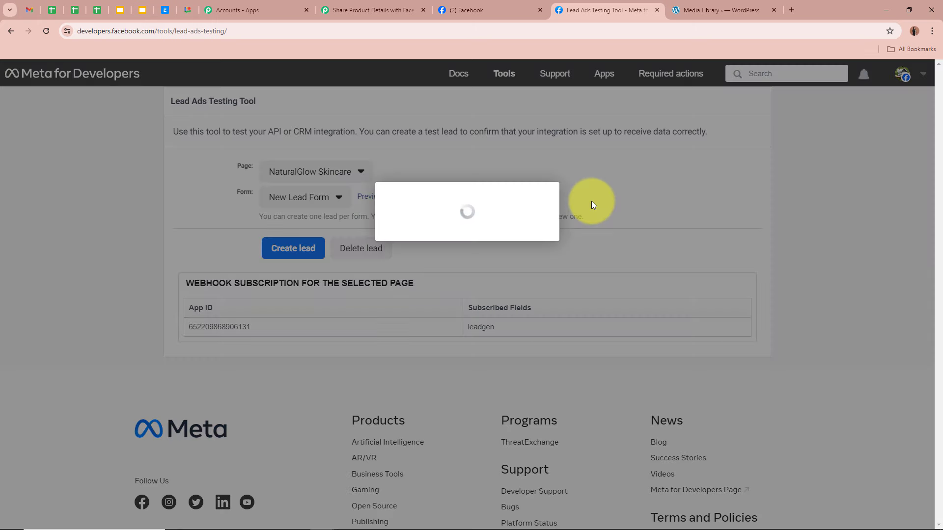
pyautogui.scroll(-1, 573, 239)
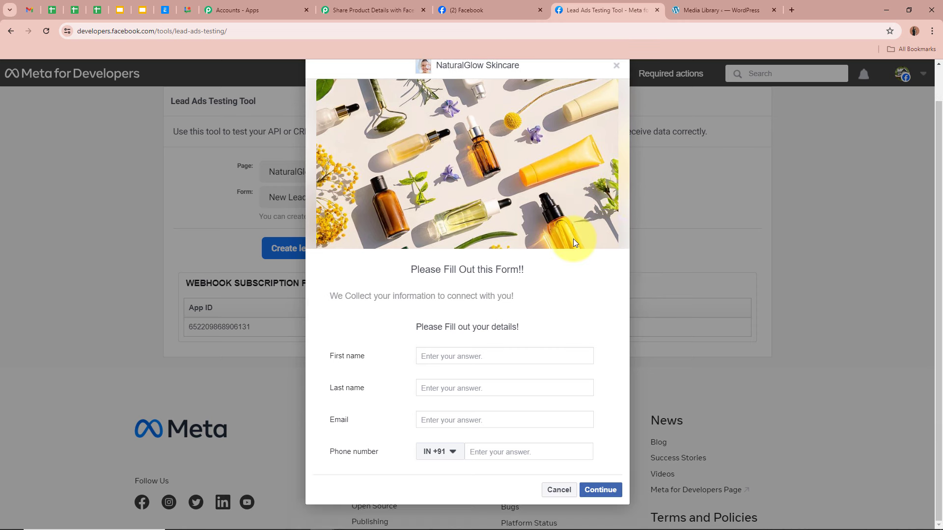
pyautogui.moveTo(329, 362); pyautogui.dragTo(407, 461)
pyautogui.click(379, 395)
pyautogui.click(468, 359)
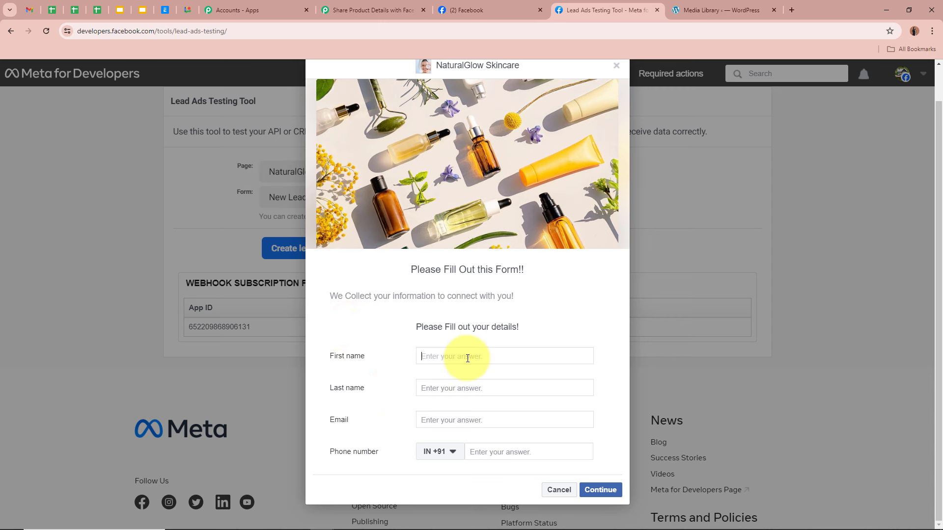
pyautogui.write('Test')
pyautogui.click(481, 387)
pyautogui.write('Account')
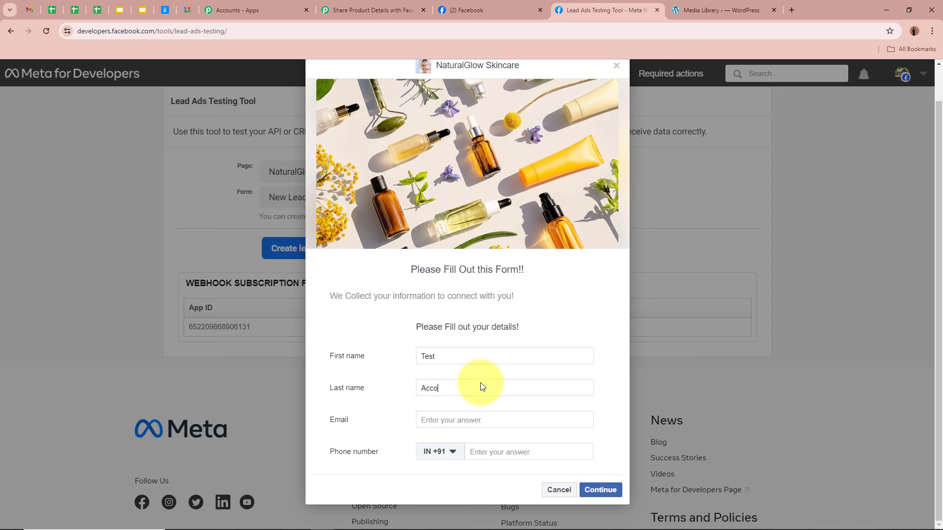
pyautogui.click(513, 419)
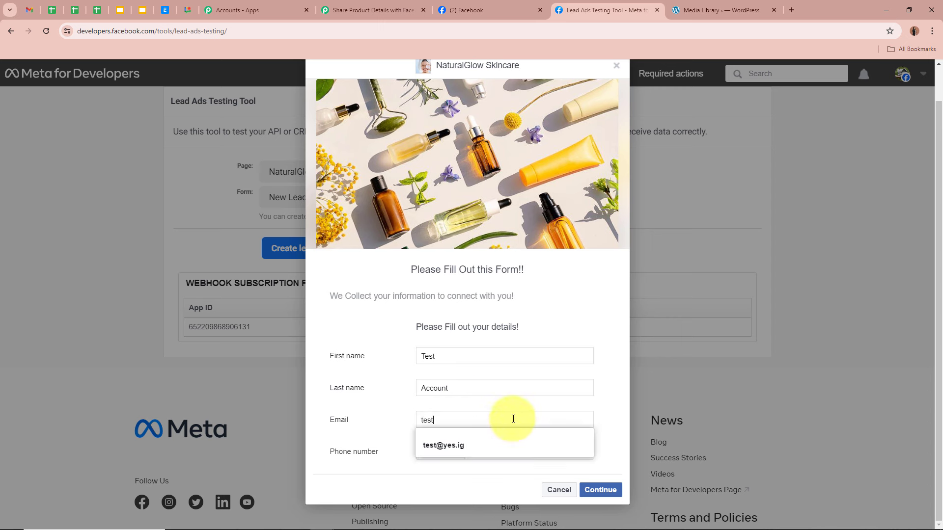
pyautogui.click(518, 452)
pyautogui.write('78787')
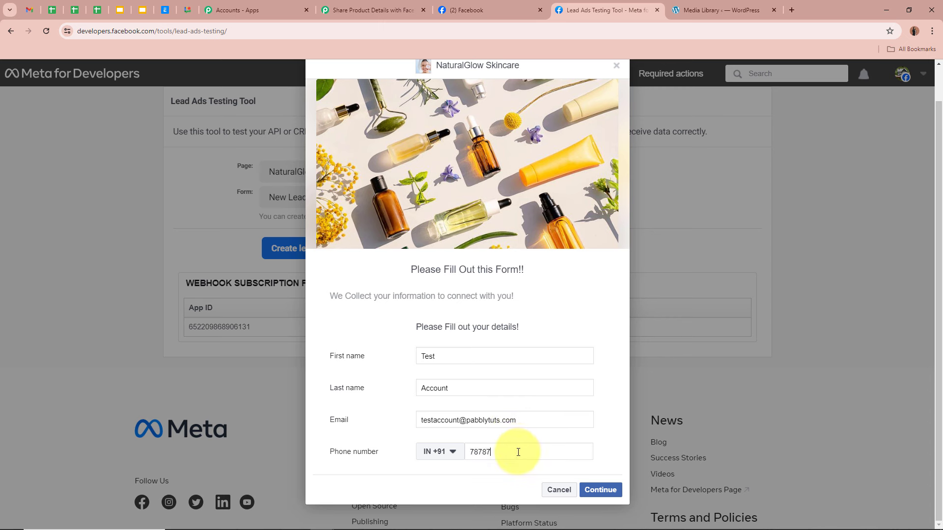
pyautogui.write(' 87878')
# - Continue and submit the test lead, then check the lead-sent confirmation
pyautogui.click(604, 490)
pyautogui.click(605, 392)
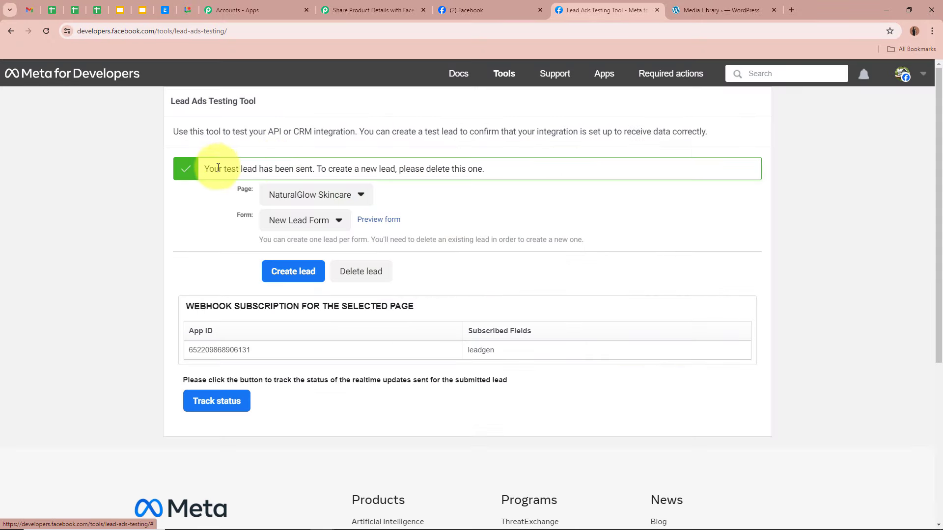
pyautogui.moveTo(218, 168); pyautogui.dragTo(386, 169)
pyautogui.click(111, 216)
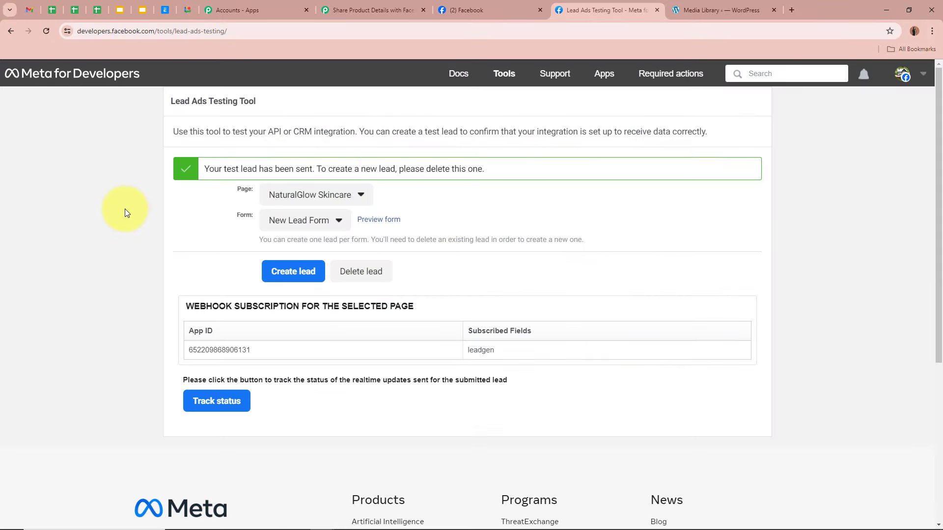
# - Back in Pabbly, review the captured lead's name and email values in the response
pyautogui.click(344, 10)
pyautogui.scroll(-7, 176, 281)
pyautogui.scroll(-5, 176, 281)
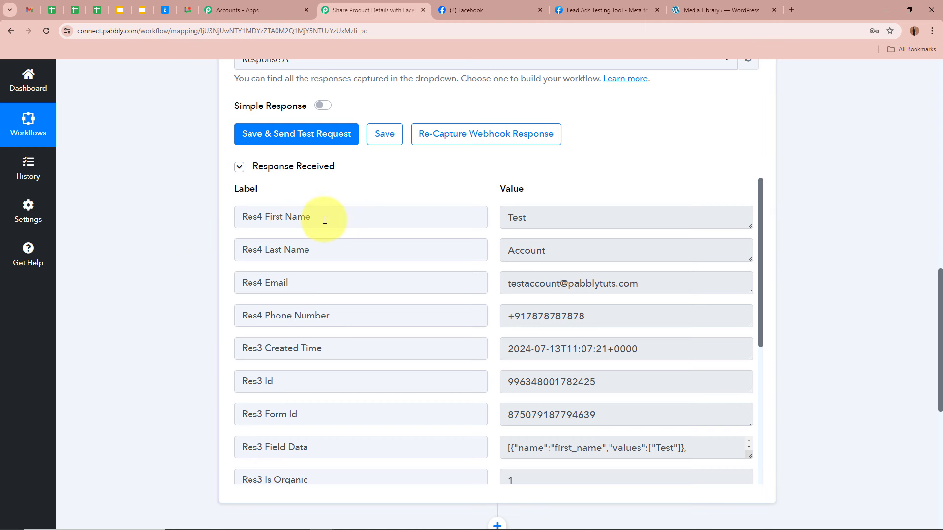
pyautogui.moveTo(317, 217); pyautogui.dragTo(211, 220)
pyautogui.press('Tab')
pyautogui.press('Tab')
pyautogui.press('Tab')
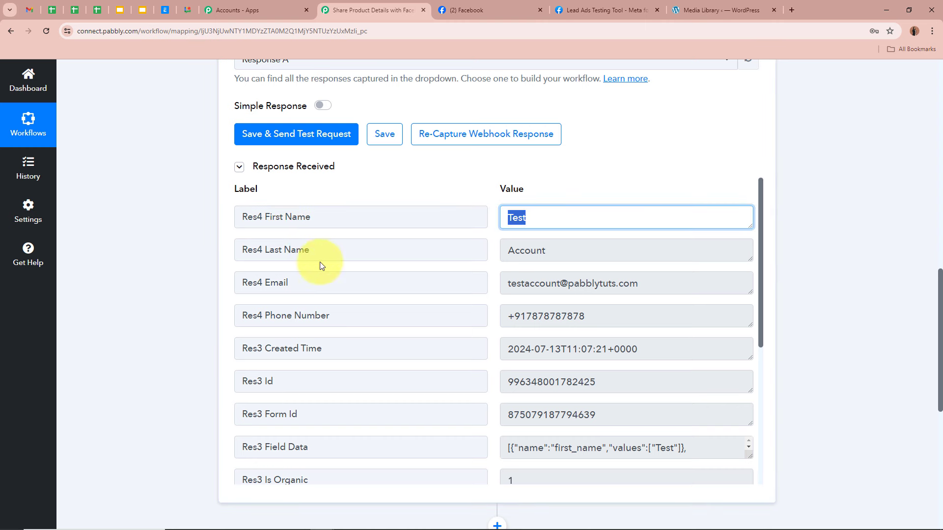
pyautogui.press('Tab')
pyautogui.press('Tab')
pyautogui.press('Tab')
pyautogui.press('Tab')
pyautogui.press('Tab')
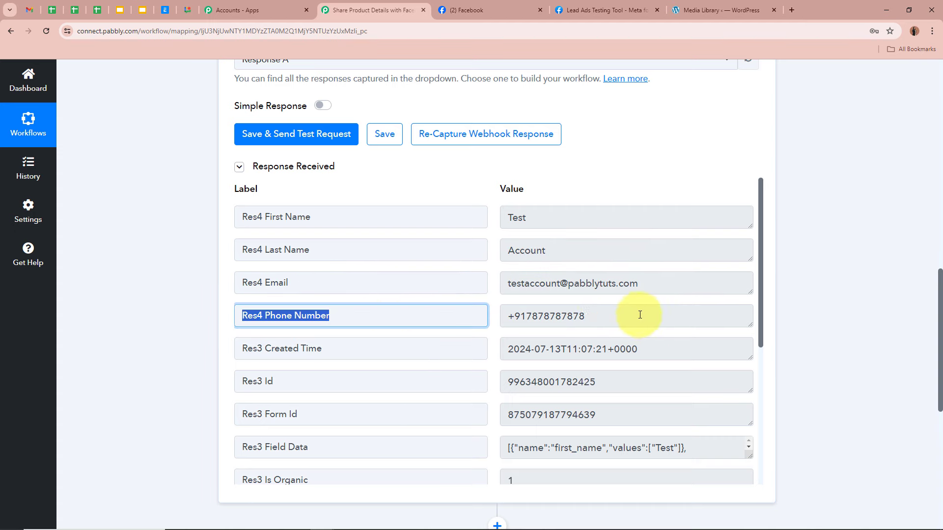
# - Collapse the Facebook Lead Ads trigger and expand the empty second action step
pyautogui.scroll(-5, 600, 347)
pyautogui.scroll(5, 600, 346)
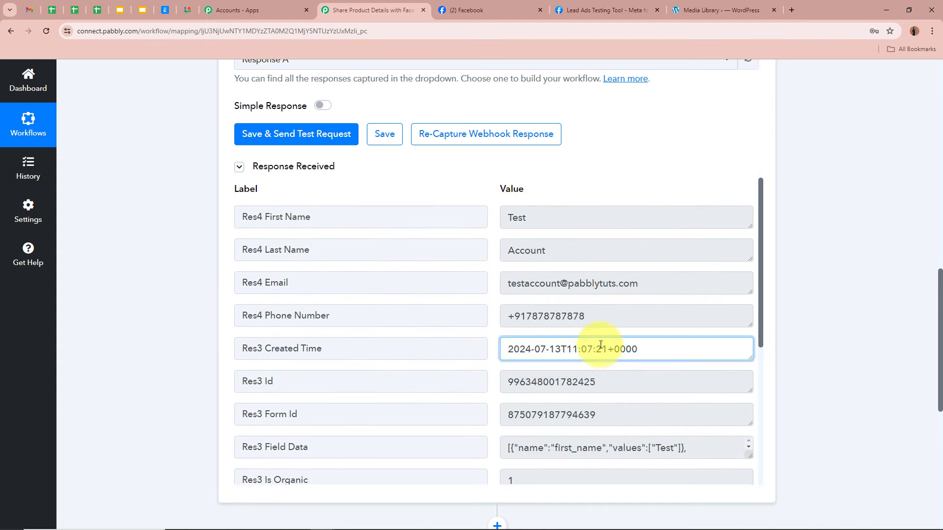
pyautogui.scroll(12, 837, 310)
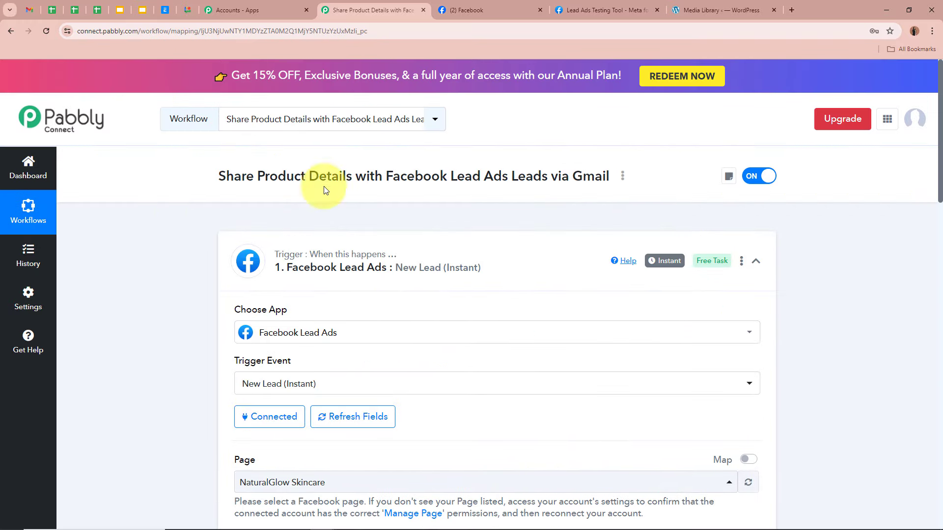
pyautogui.click(756, 261)
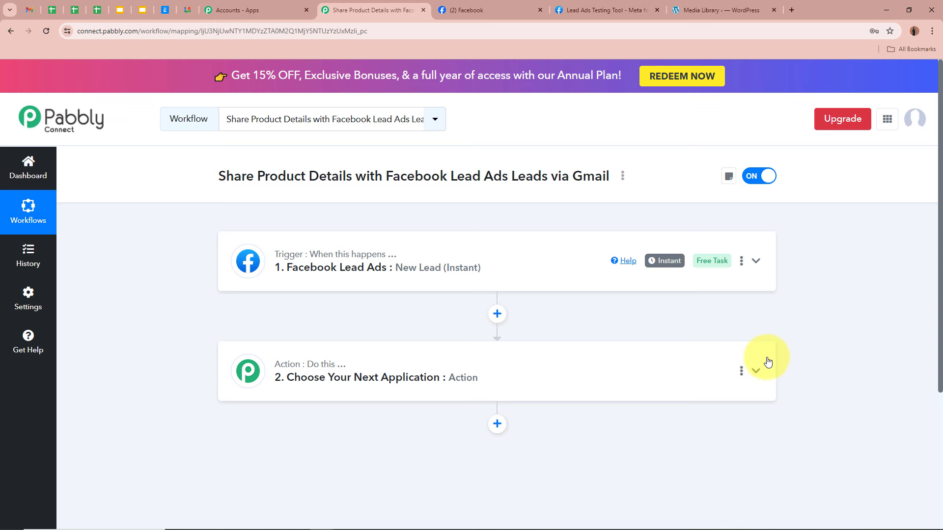
pyautogui.click(757, 371)
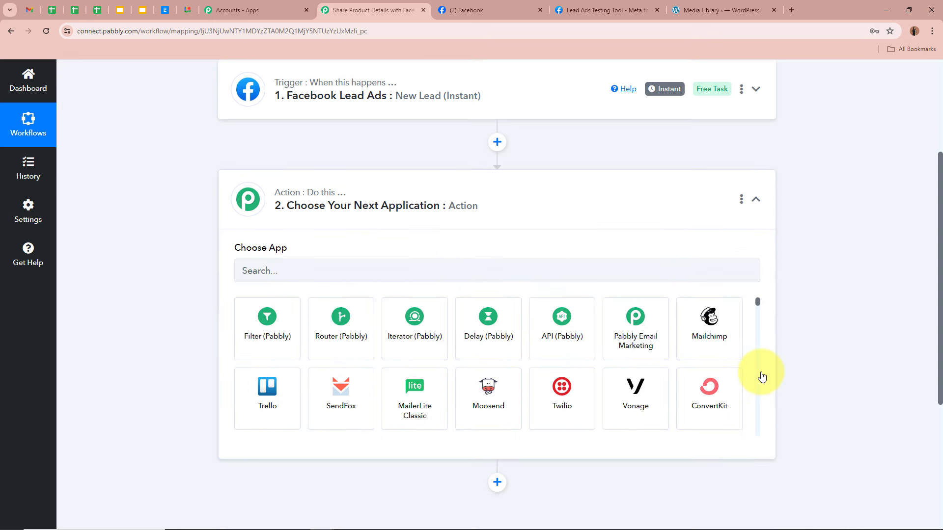
# - Set the action app to Gmail with the Send Email (V1) event
pyautogui.click(301, 266)
pyautogui.write('Gmail')
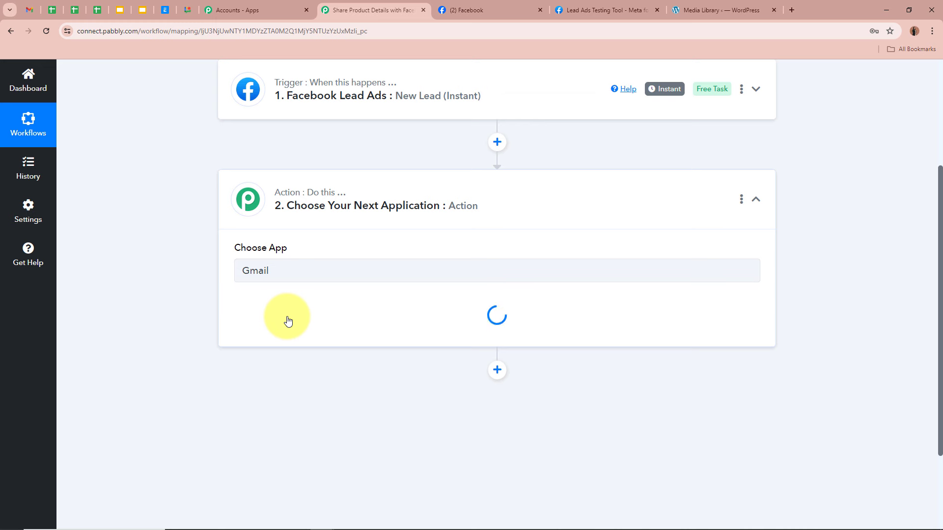
pyautogui.click(288, 320)
pyautogui.scroll(-2, 359, 233)
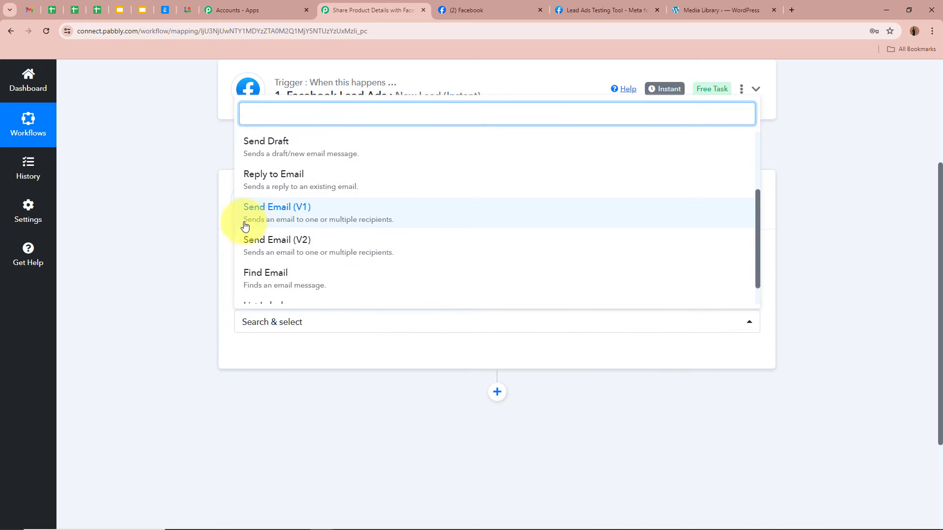
pyautogui.click(330, 216)
pyautogui.click(163, 267)
# - Add a new Gmail connection and allow Pabbly Connect access in Google's popup
pyautogui.click(267, 347)
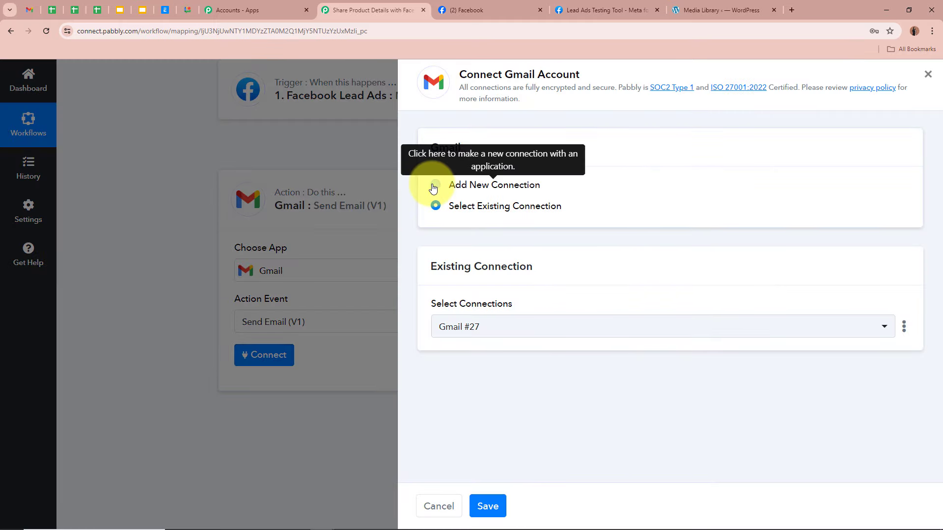
pyautogui.click(434, 186)
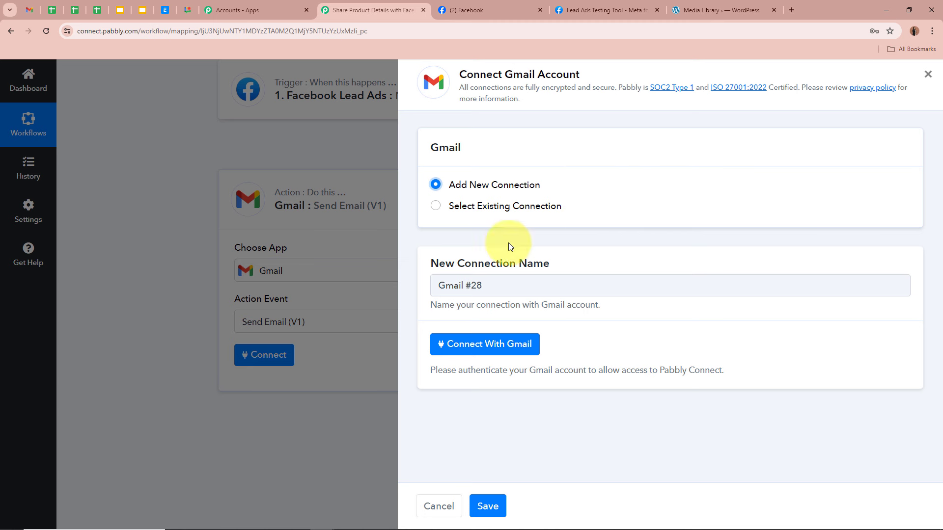
pyautogui.click(535, 357)
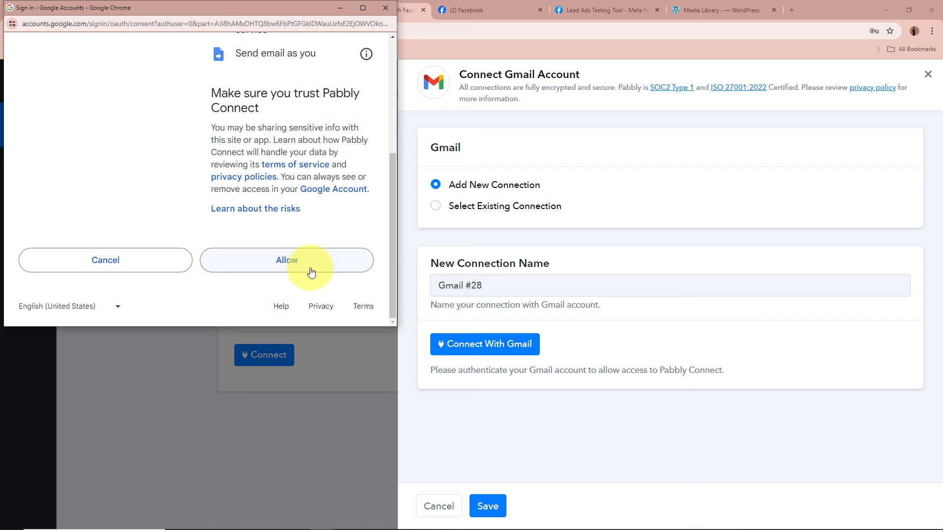
pyautogui.click(311, 271)
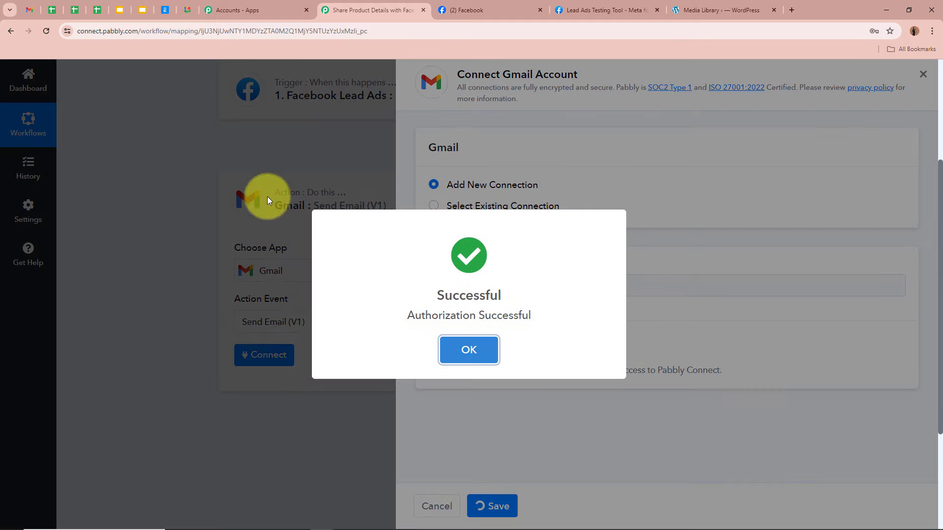
pyautogui.scroll(-4, 132, 216)
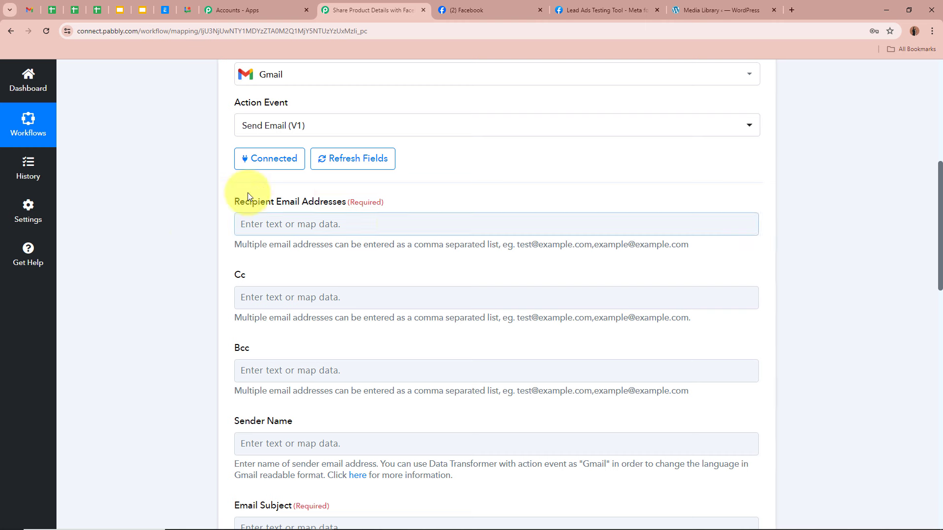
# - Highlight the Gmail step's Recipient Email Addresses field
pyautogui.moveTo(222, 195); pyautogui.dragTo(462, 199)
pyautogui.click(147, 218)
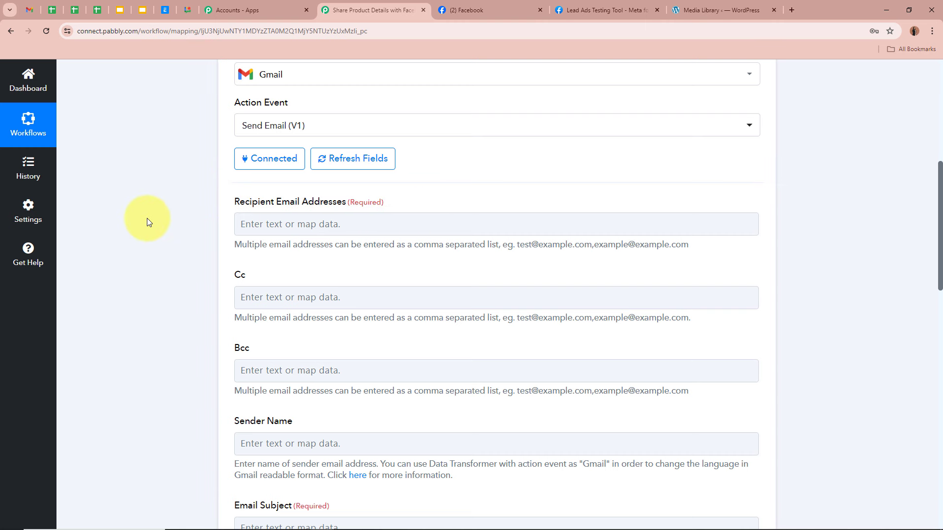
pyautogui.moveTo(222, 202); pyautogui.dragTo(391, 204)
pyautogui.click(164, 243)
pyautogui.scroll(8, 134, 196)
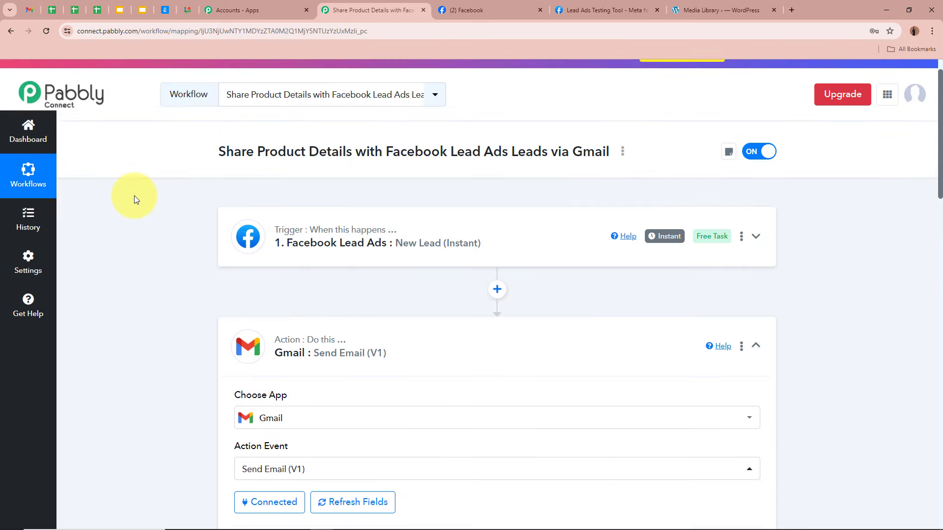
pyautogui.scroll(-7, 204, 239)
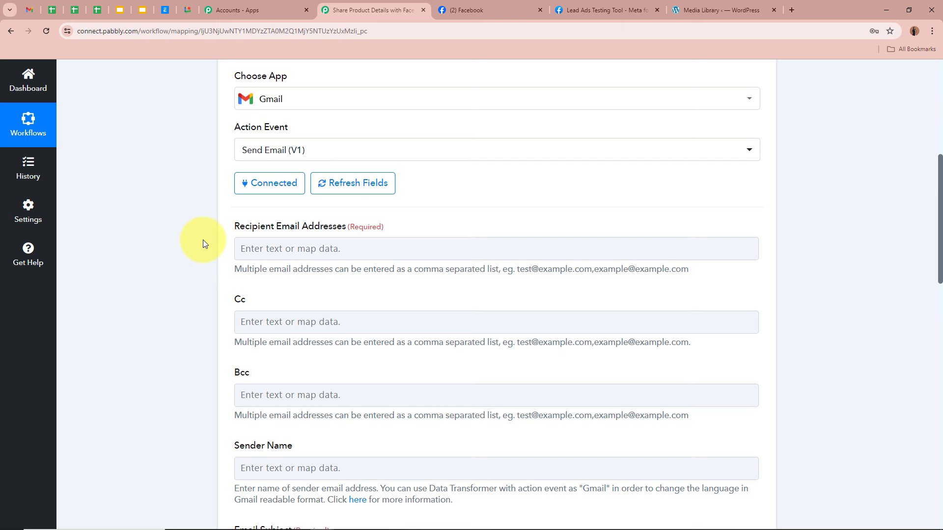
# - Map Recipient Email Addresses to Res4 Email from 1. Facebook Lead Ads: New Lead (Instant)
pyautogui.click(271, 247)
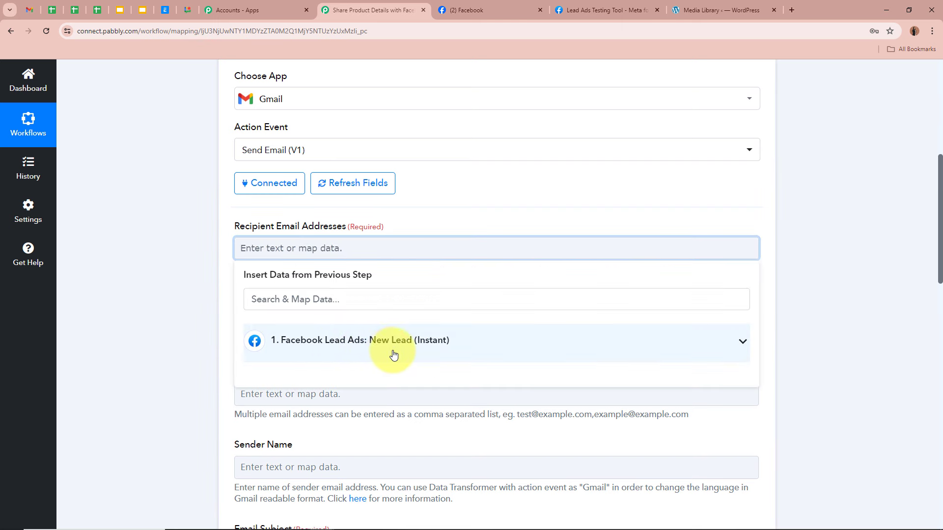
pyautogui.scroll(7, 436, 358)
pyautogui.scroll(-1, 175, 237)
pyautogui.scroll(-6, 359, 375)
pyautogui.click(358, 383)
pyautogui.scroll(-2, 185, 290)
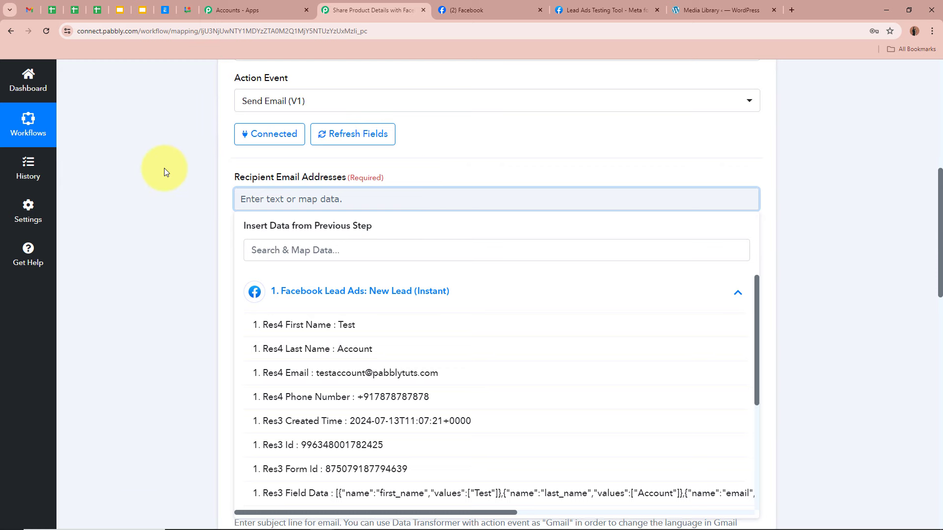
pyautogui.click(457, 376)
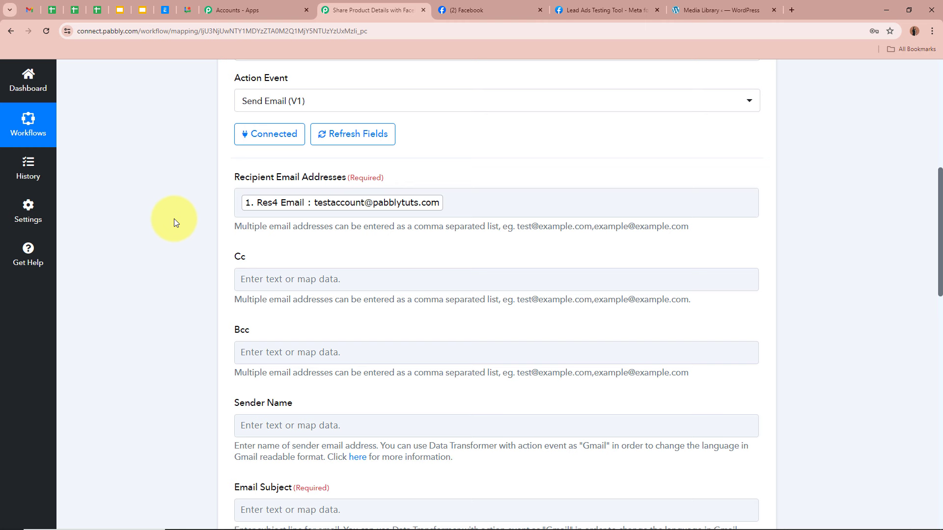
pyautogui.click(310, 203)
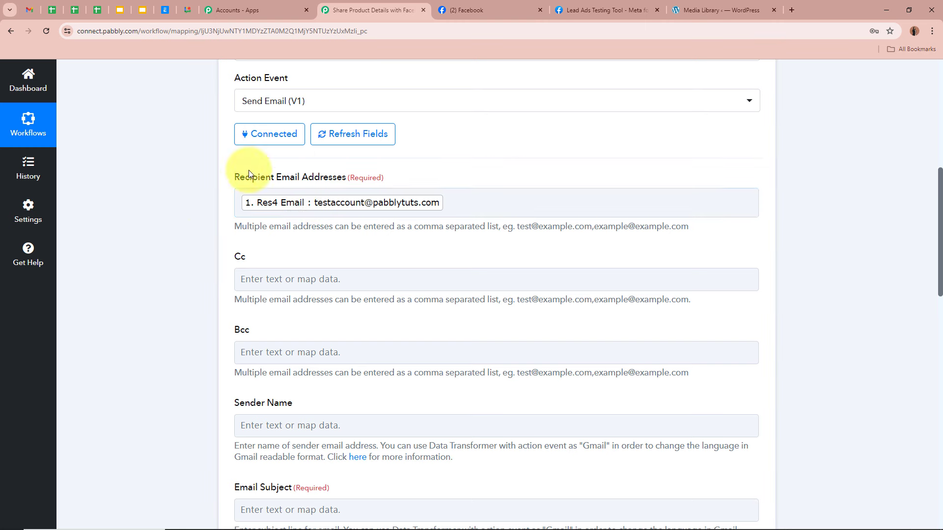
# - Set Sender Name to 'Team NaturalGlow Skincare', using the Facebook page's name
pyautogui.scroll(-2, 223, 186)
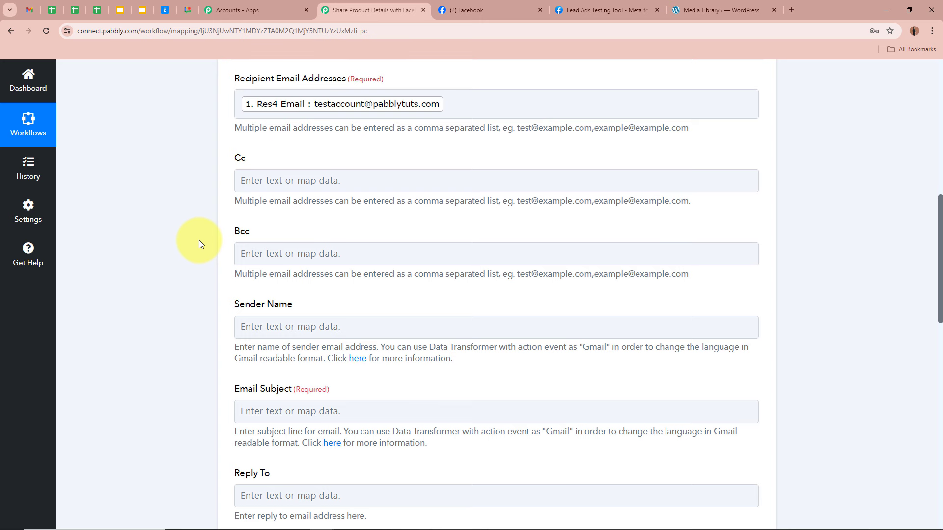
pyautogui.scroll(-1, 200, 244)
pyautogui.scroll(-2, 200, 244)
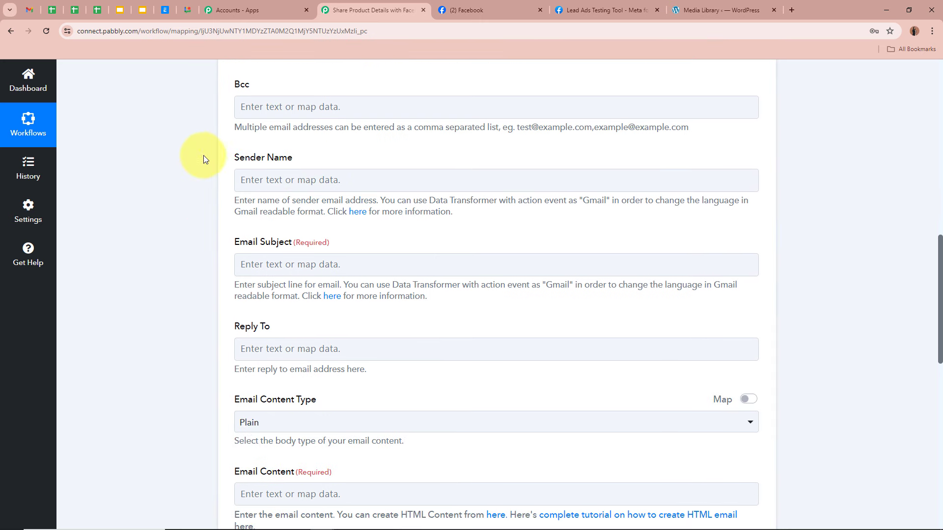
pyautogui.click(521, 10)
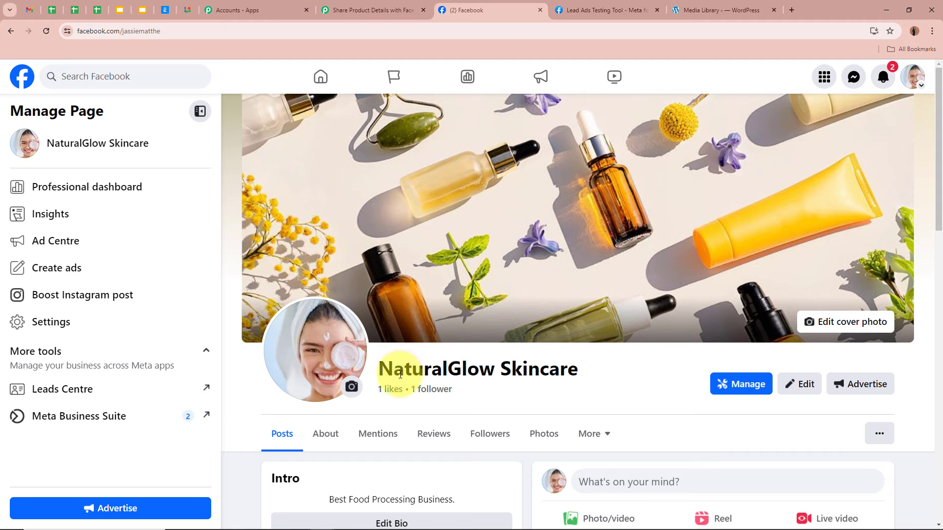
pyautogui.click(373, 9)
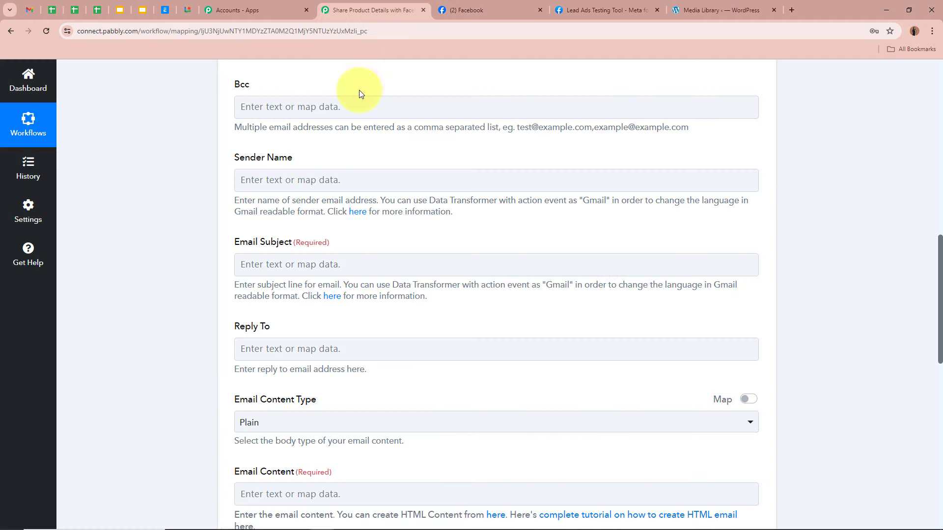
pyautogui.click(317, 179)
pyautogui.write('Team')
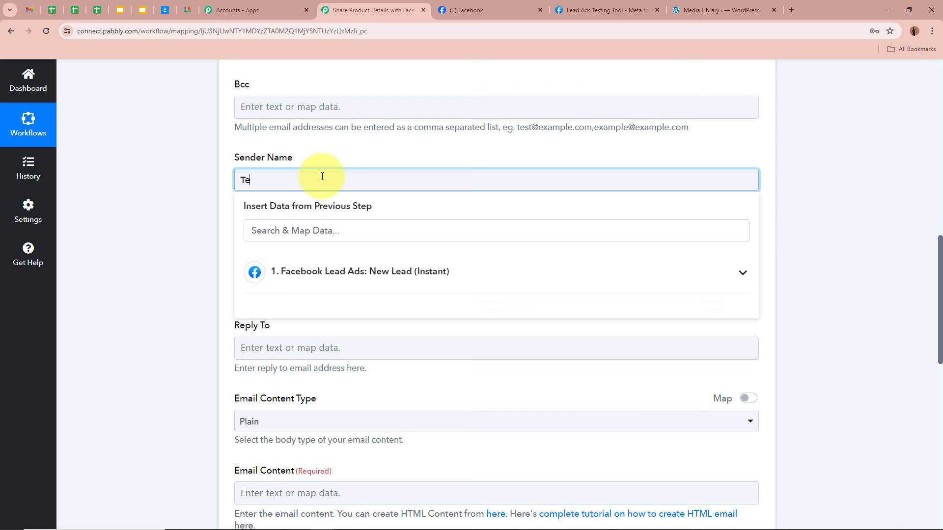
pyautogui.write('NaturalGlow Skincare')
pyautogui.click(234, 196)
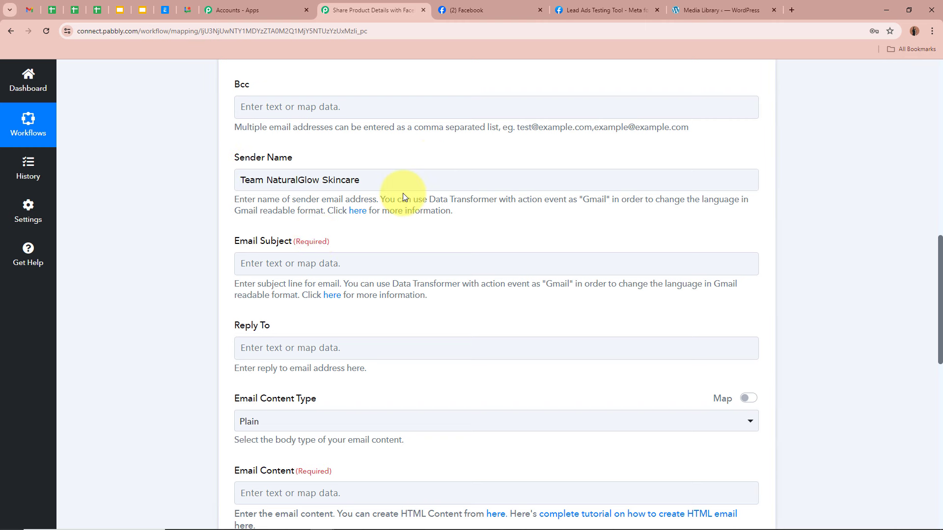
# - Set the Email Subject to 'Discover the Best of NaturalGlow Skincare!'
pyautogui.scroll(-1, 216, 181)
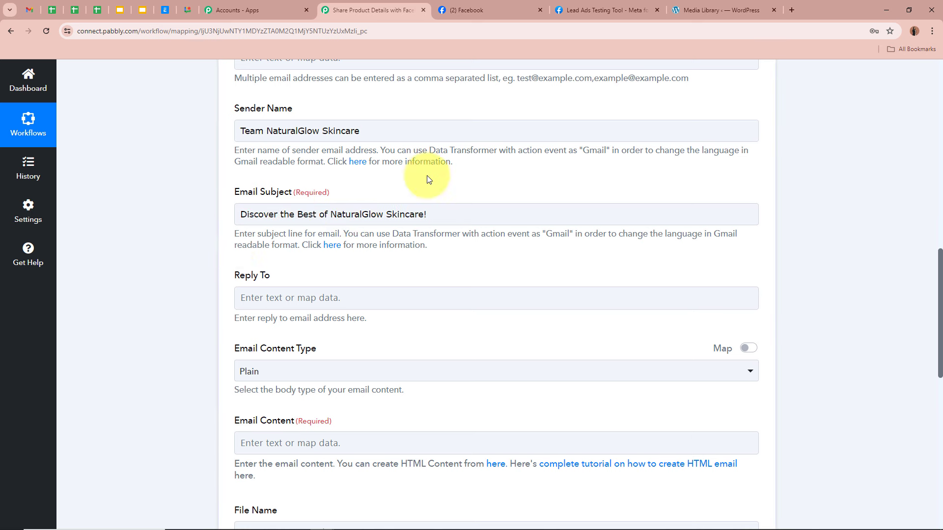
pyautogui.click(243, 215)
pyautogui.moveTo(243, 215); pyautogui.dragTo(432, 215)
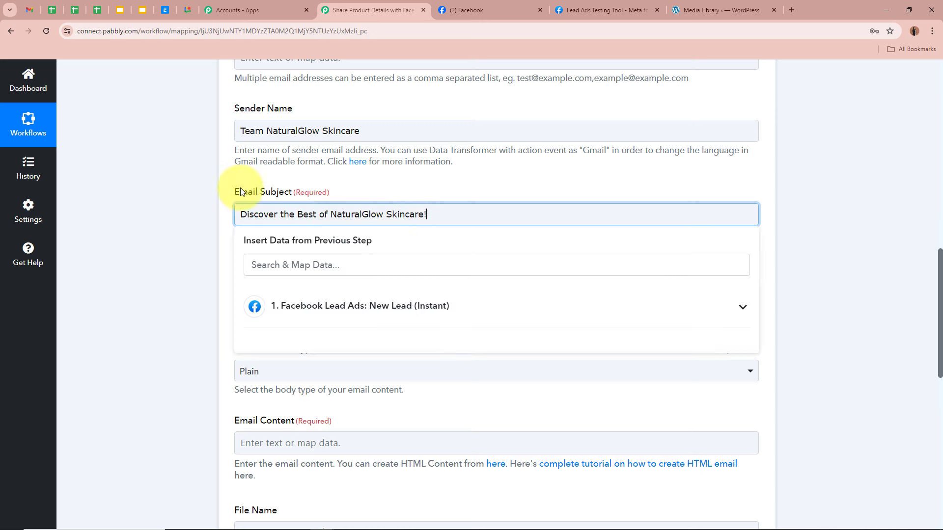
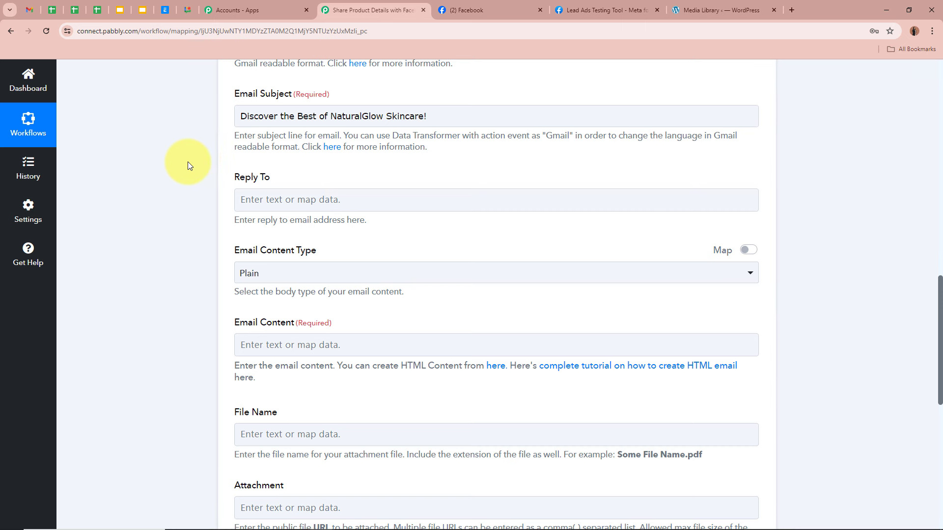
pyautogui.scroll(-1, 190, 246)
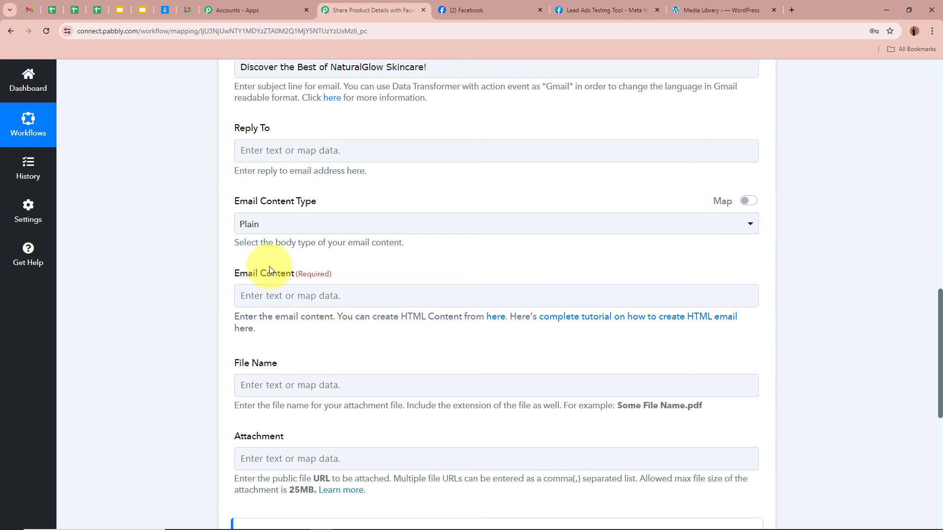
pyautogui.click(291, 228)
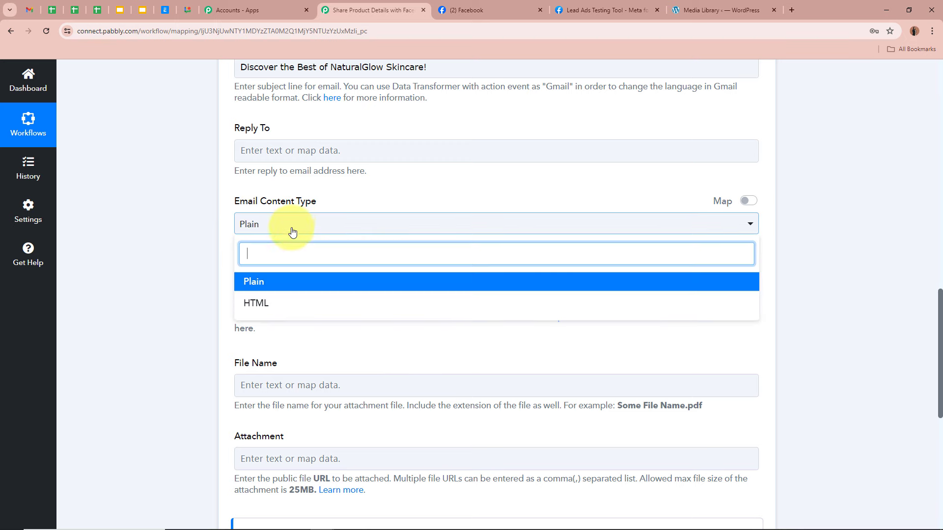
pyautogui.click(285, 282)
pyautogui.click(197, 233)
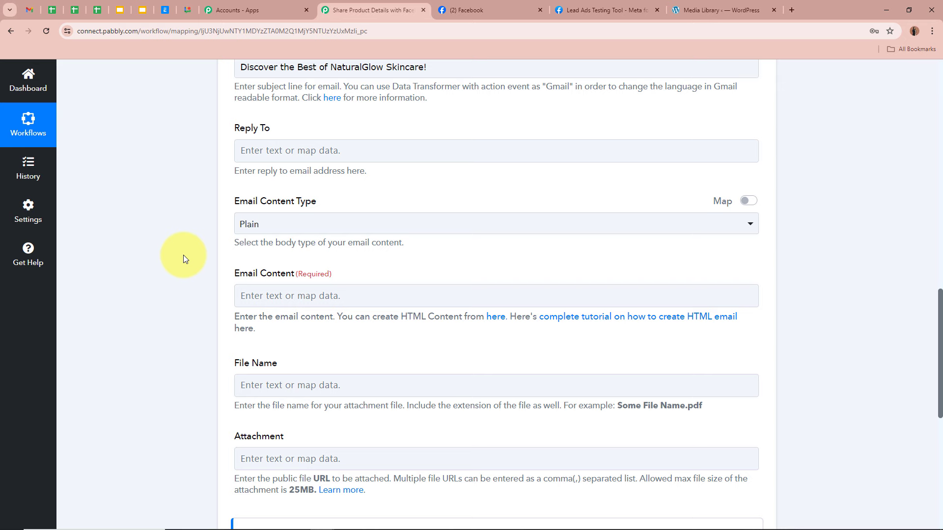
pyautogui.scroll(-2, 185, 253)
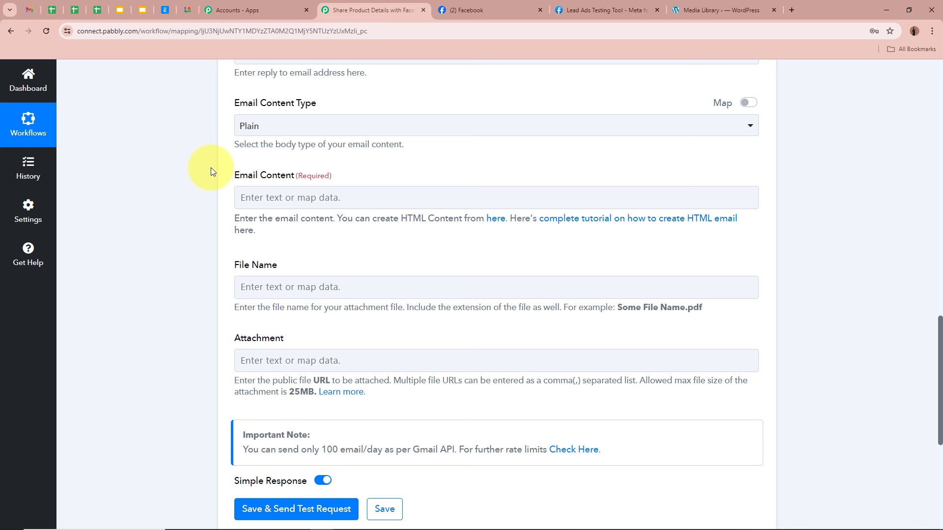
pyautogui.moveTo(233, 175); pyautogui.dragTo(344, 177)
pyautogui.click(152, 189)
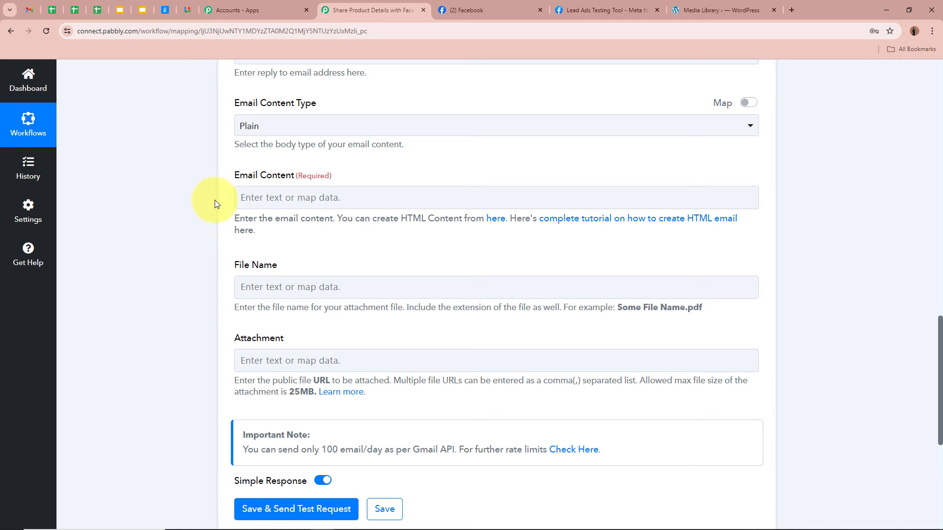
pyautogui.click(275, 197)
# - Paste the email message and insert the Facebook lead's first and last name after 'Dear'
pyautogui.hotkey('ctrl', 'v')
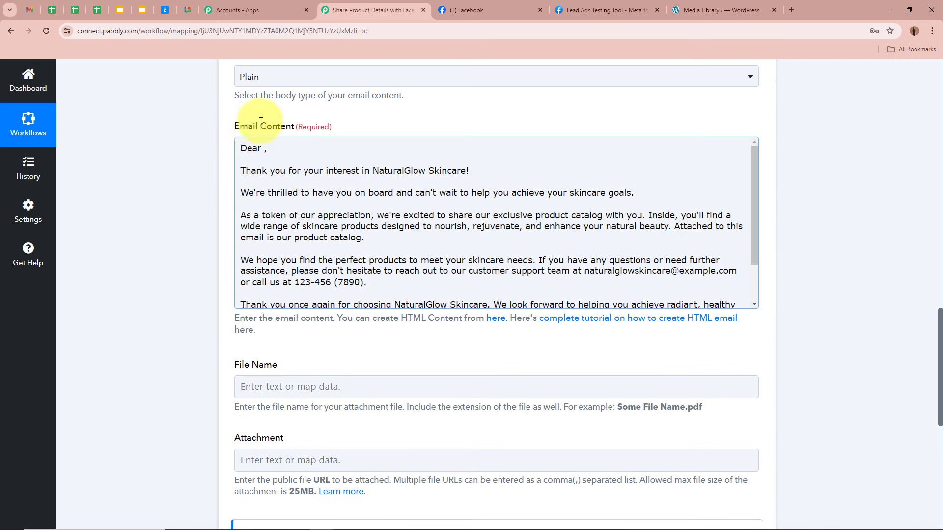
pyautogui.click(191, 159)
pyautogui.click(252, 166)
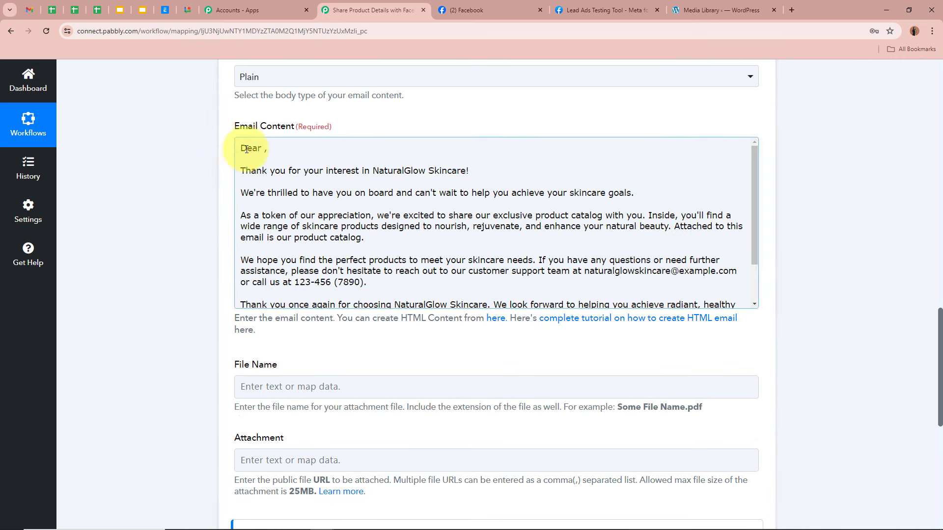
pyautogui.click(265, 149)
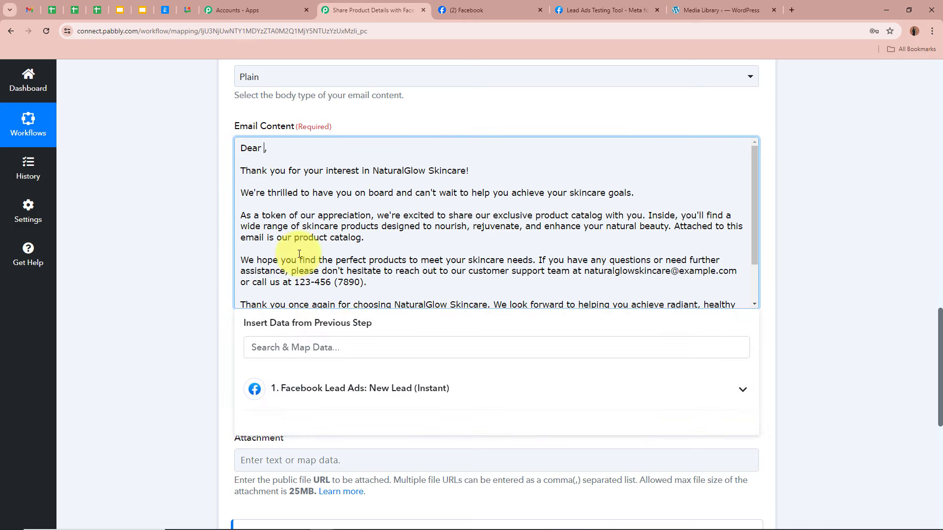
pyautogui.click(368, 390)
pyautogui.scroll(-1, 209, 304)
pyautogui.click(344, 375)
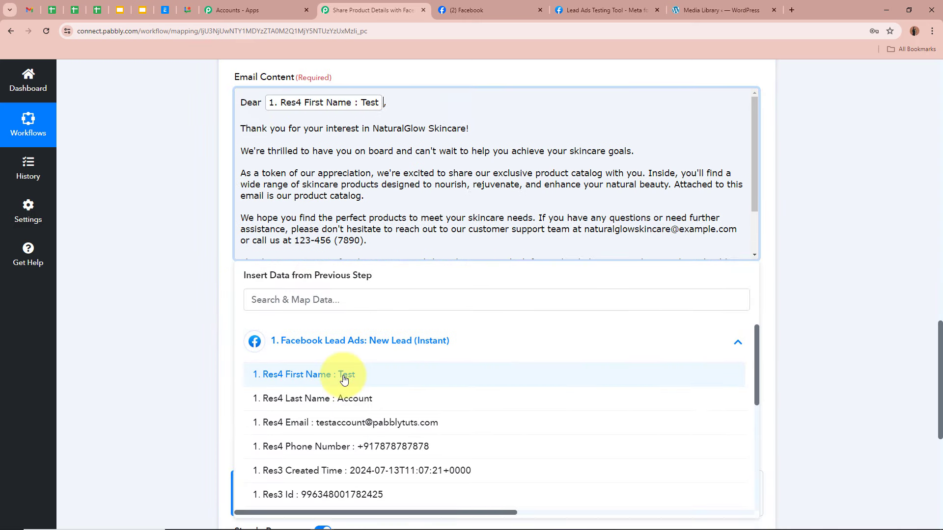
pyautogui.click(349, 399)
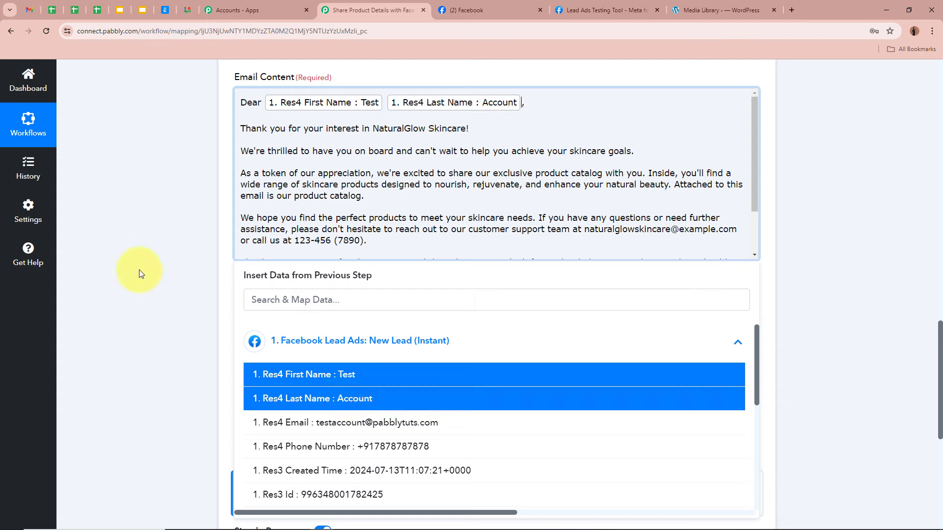
pyautogui.click(139, 269)
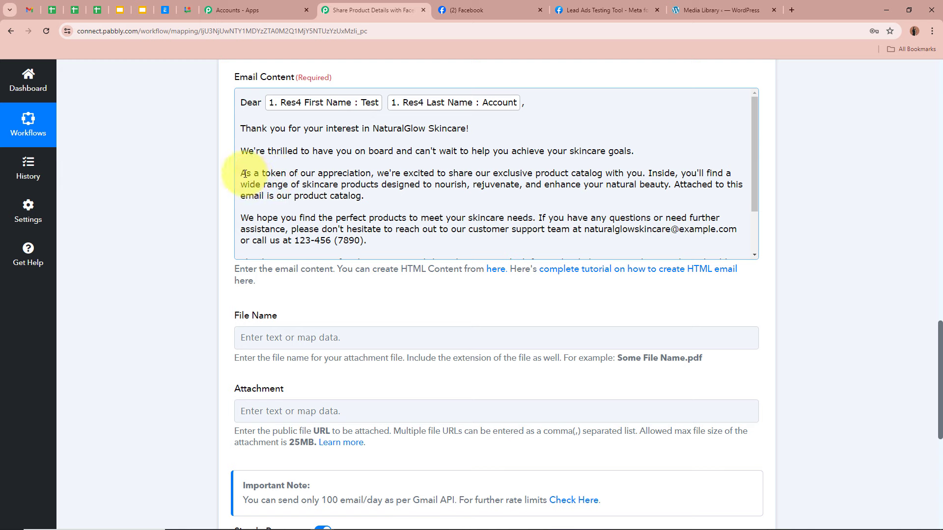
# - Review the email text, highlighting the support email address and support phone number lines
pyautogui.moveTo(246, 174); pyautogui.dragTo(371, 173)
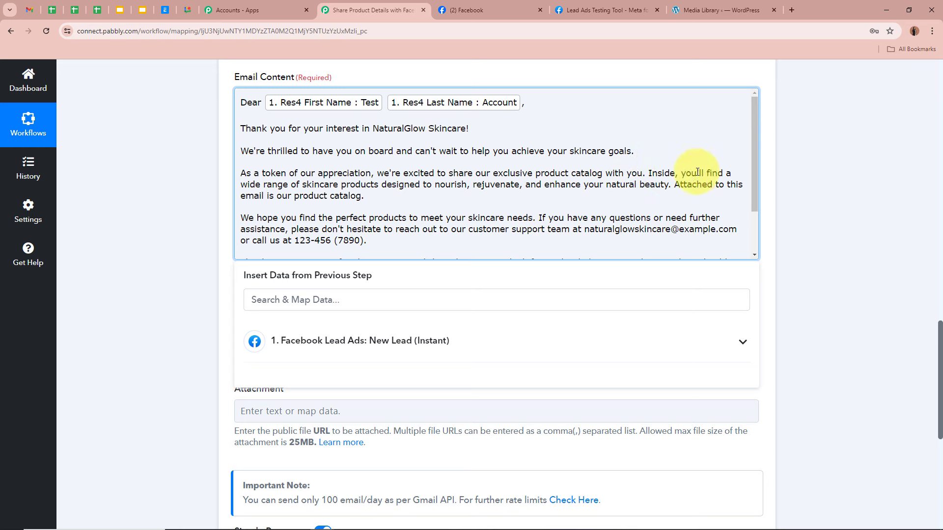
pyautogui.click(371, 185)
pyautogui.scroll(-1, 346, 197)
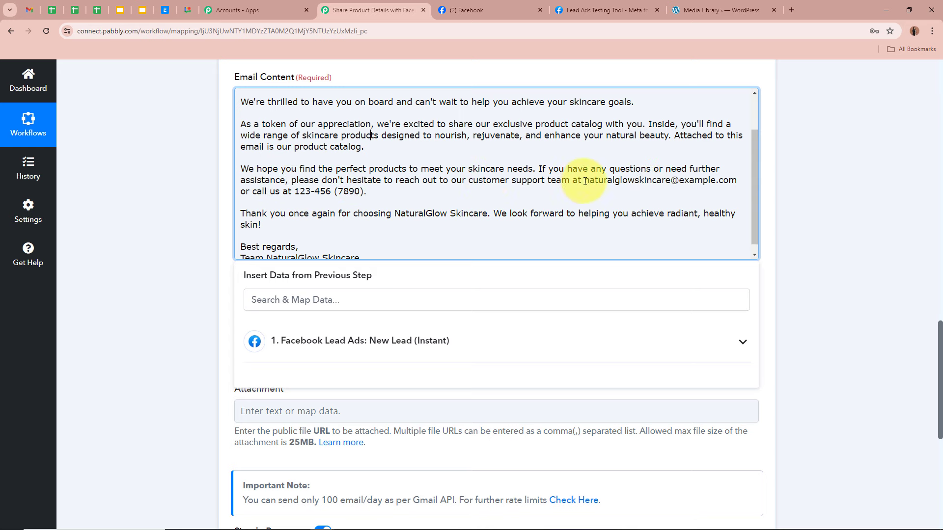
pyautogui.moveTo(586, 182); pyautogui.dragTo(736, 181)
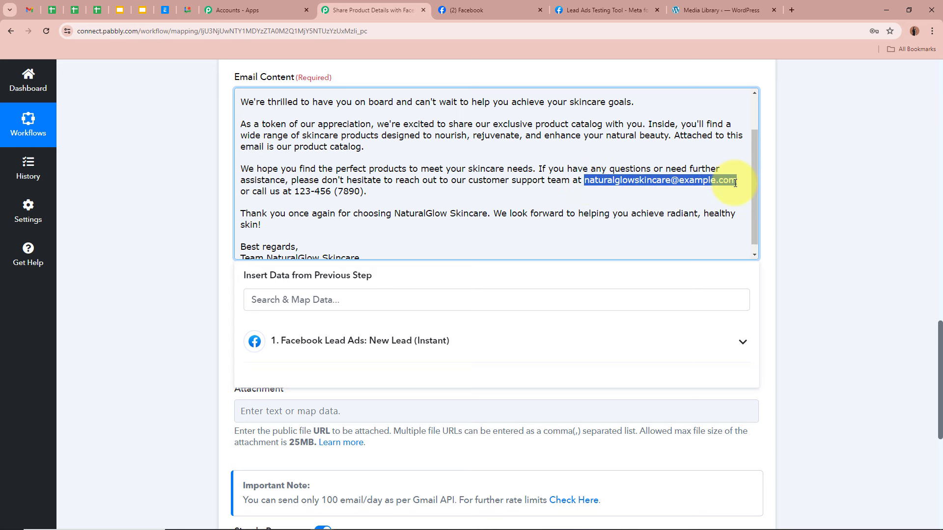
pyautogui.moveTo(241, 191); pyautogui.dragTo(367, 191)
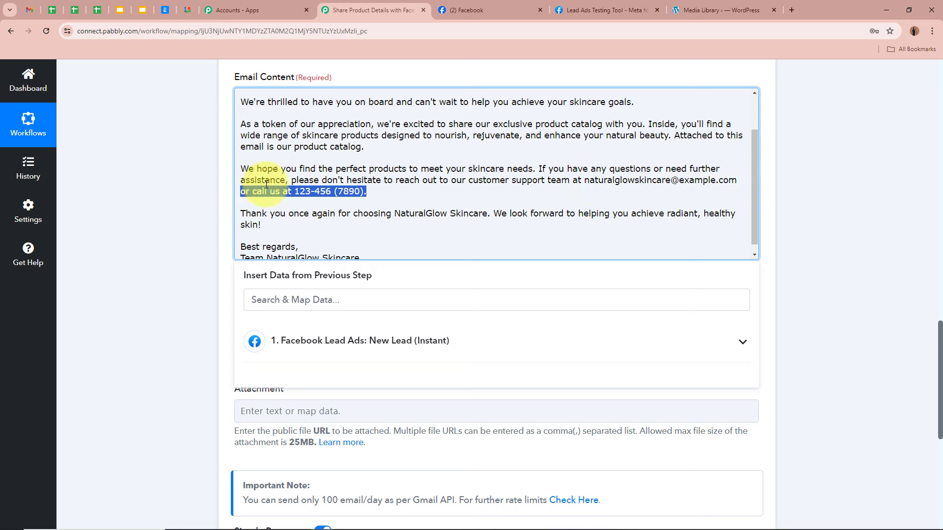
pyautogui.click(407, 191)
# - Highlight the closing thank-you sentence and NaturalGlow Skincare sign-off, then close the lead data list
pyautogui.moveTo(241, 212); pyautogui.dragTo(322, 213)
pyautogui.click(322, 213)
pyautogui.scroll(-1, 321, 213)
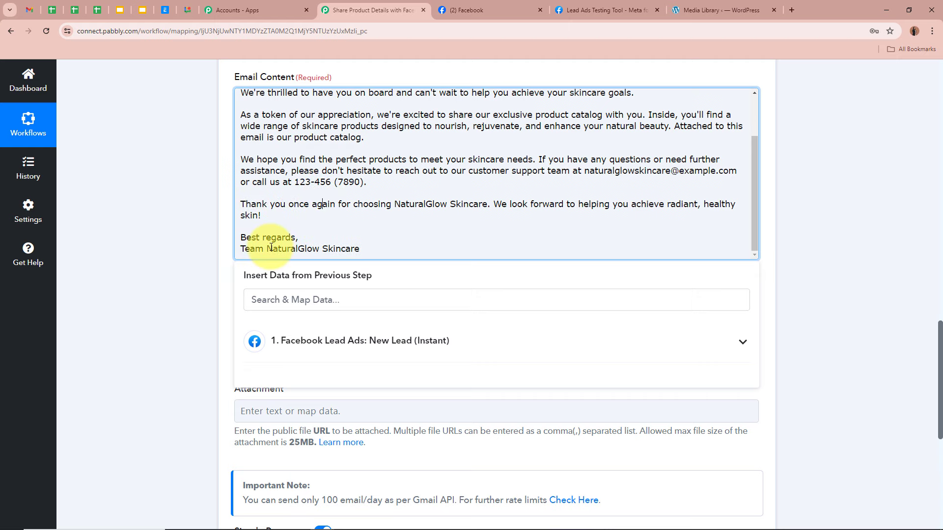
pyautogui.moveTo(271, 248); pyautogui.dragTo(360, 249)
pyautogui.click(217, 204)
pyautogui.scroll(2, 428, 224)
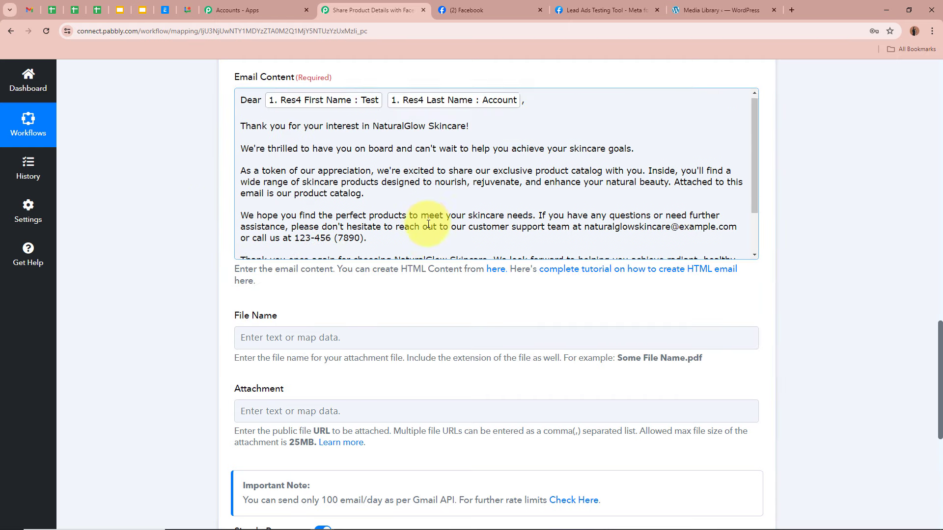
pyautogui.click(428, 224)
pyautogui.click(170, 190)
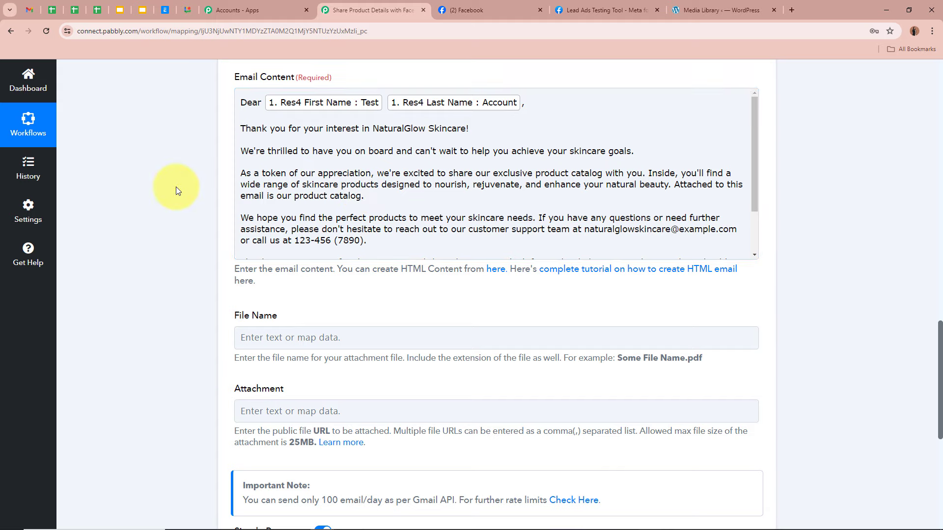
# - Paste 'Product Catalogue.pdf' into the attachment File Name field and review the form
pyautogui.scroll(-2, 177, 188)
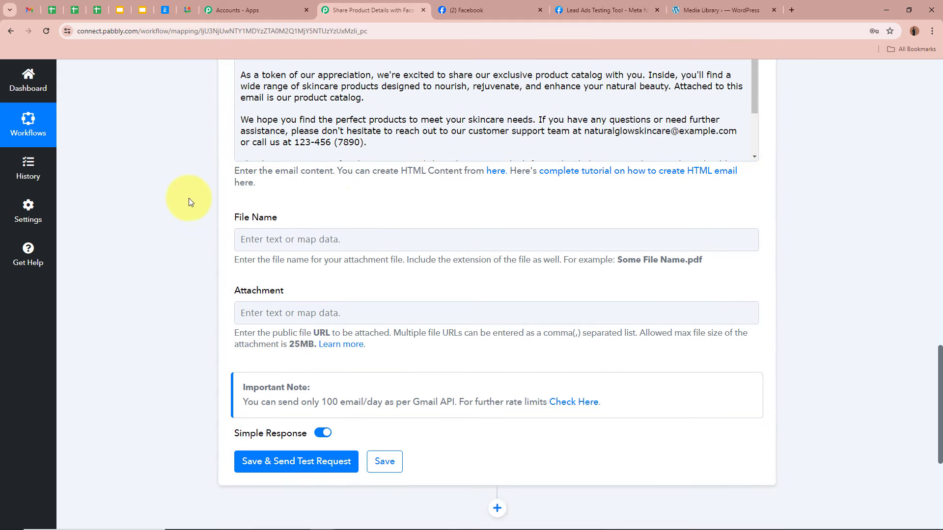
pyautogui.click(347, 233)
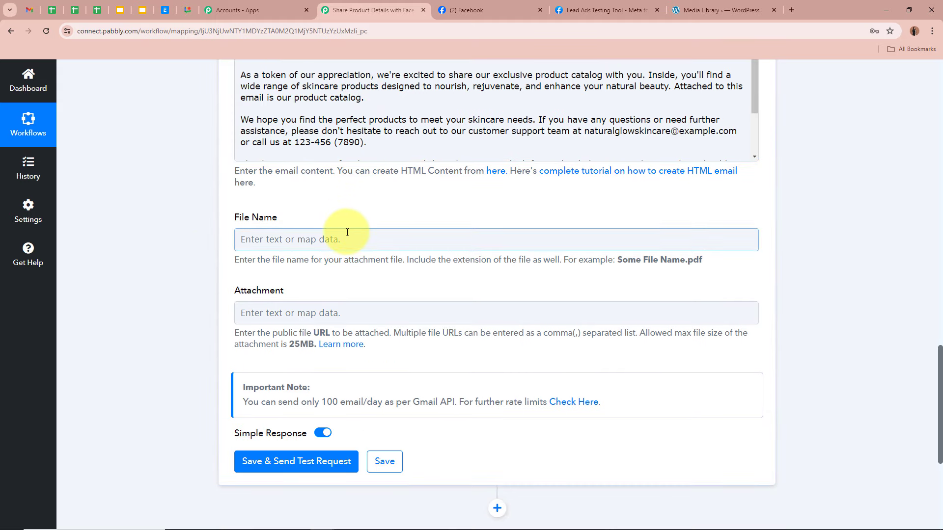
pyautogui.scroll(1, 347, 232)
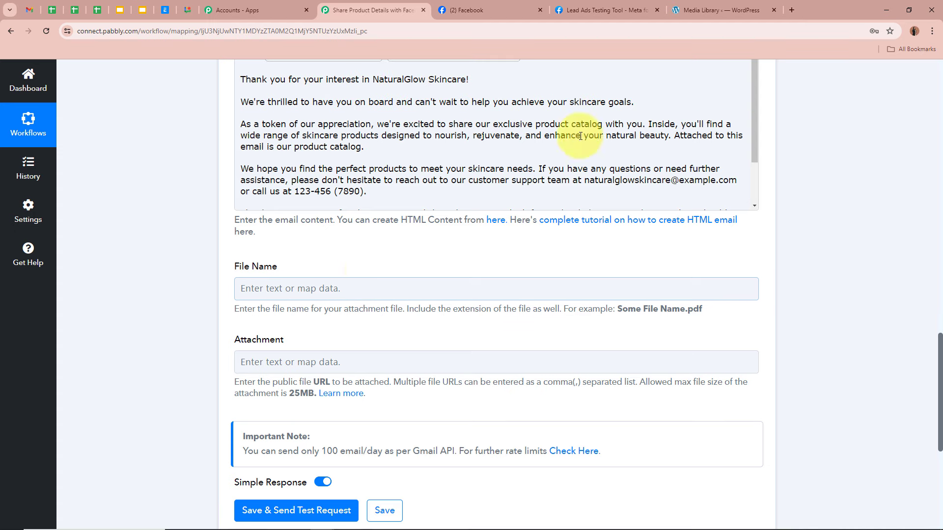
pyautogui.scroll(-3, 243, 120)
pyautogui.scroll(-1, 222, 231)
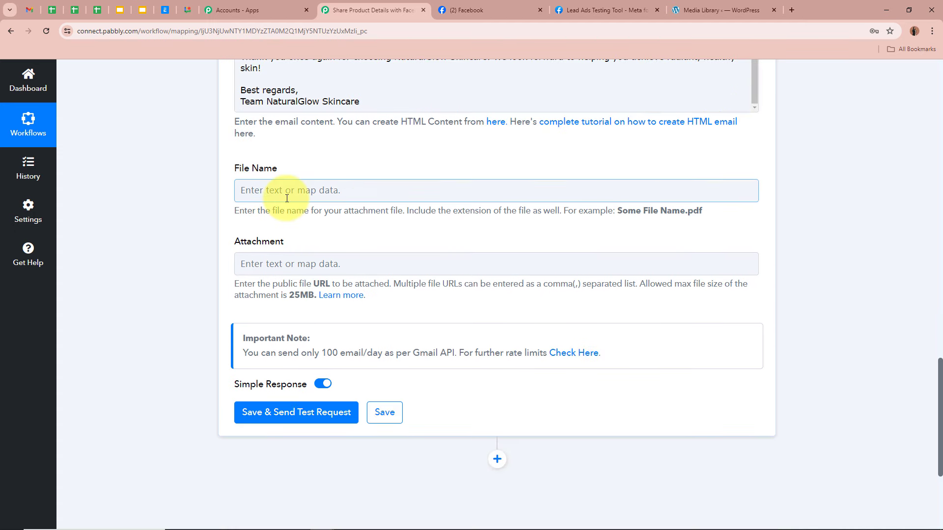
pyautogui.click(287, 197)
pyautogui.write('Product Catalogue.pdf')
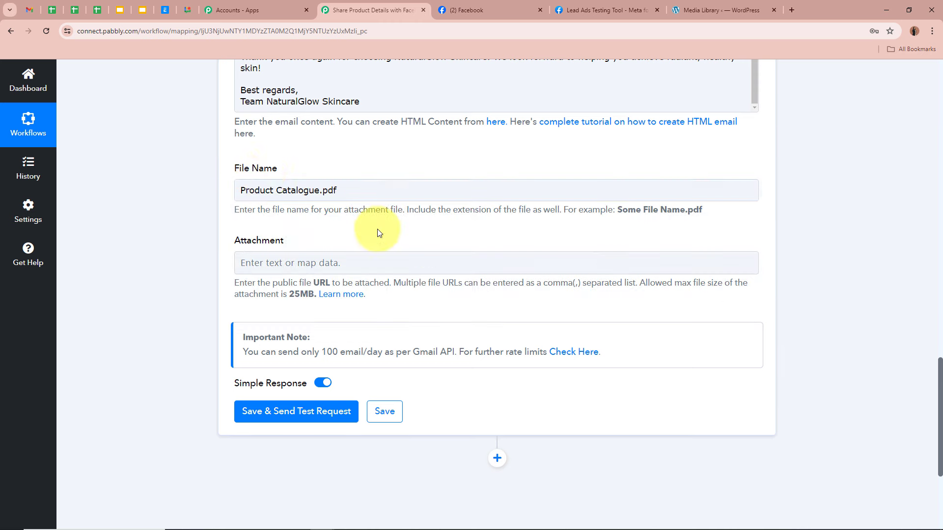
pyautogui.click(172, 192)
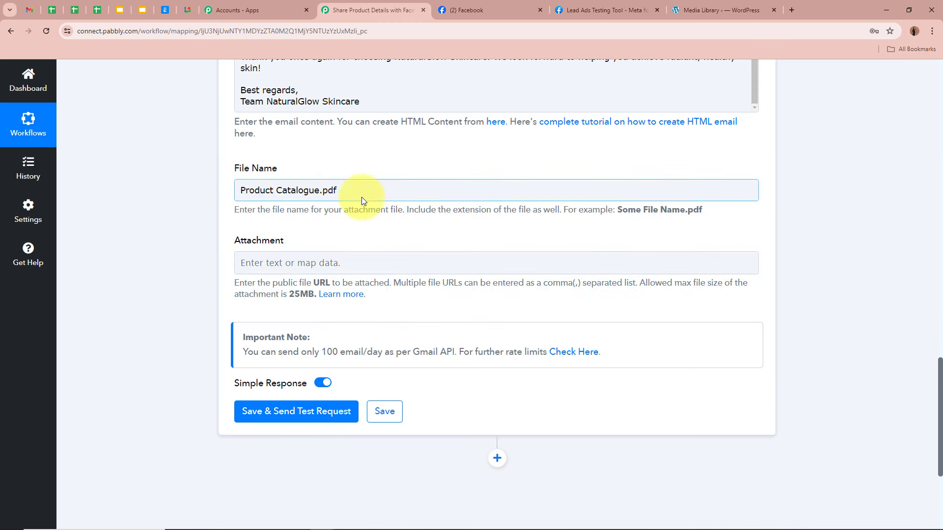
pyautogui.scroll(-2, 217, 230)
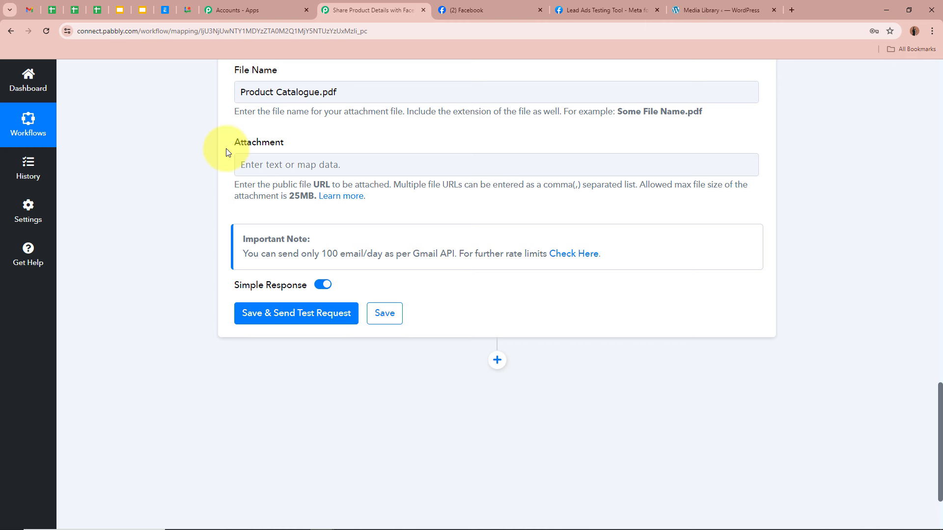
pyautogui.click(181, 157)
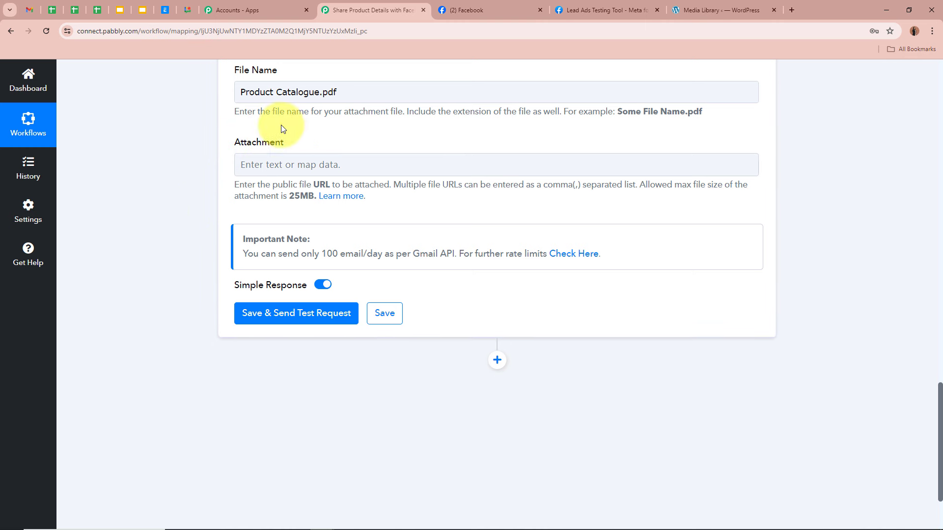
pyautogui.scroll(4, 125, 152)
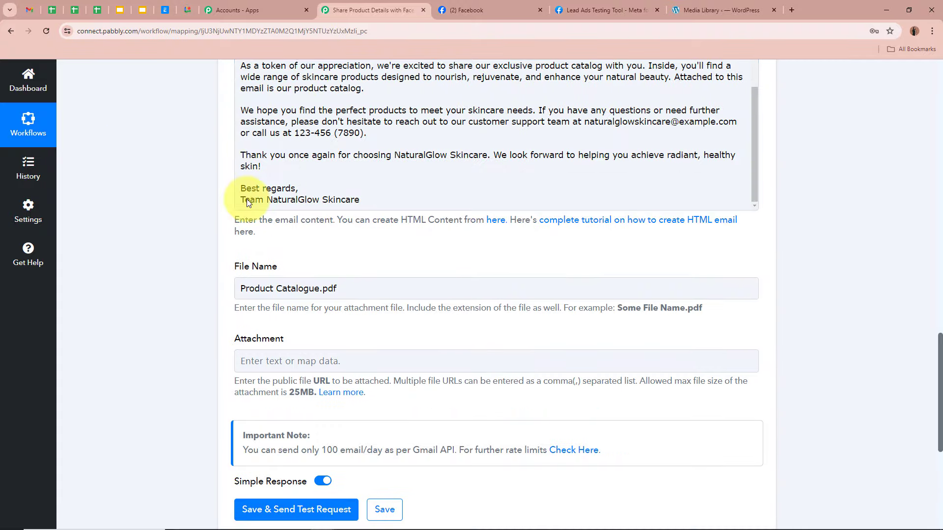
# - Copy the Product Catalogue PDF's URL from the WordPress Media Library
pyautogui.scroll(-3, 154, 189)
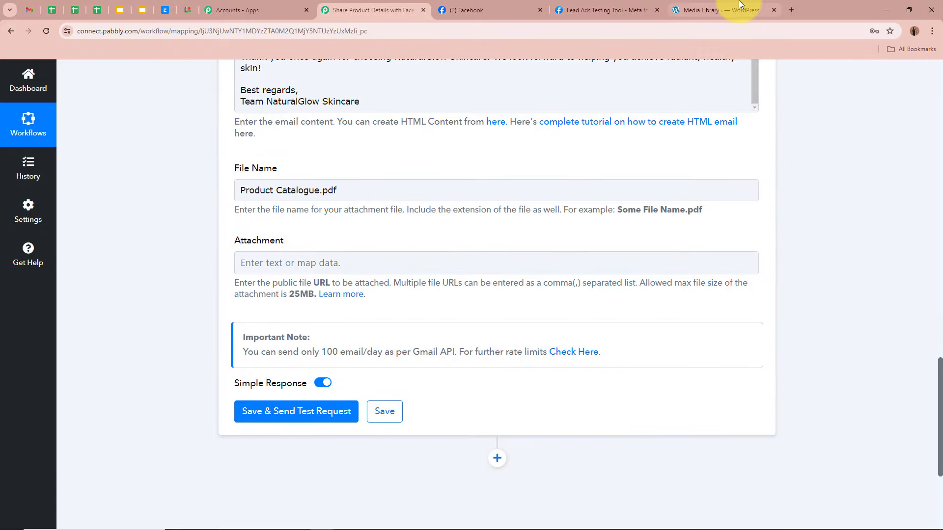
pyautogui.click(721, 10)
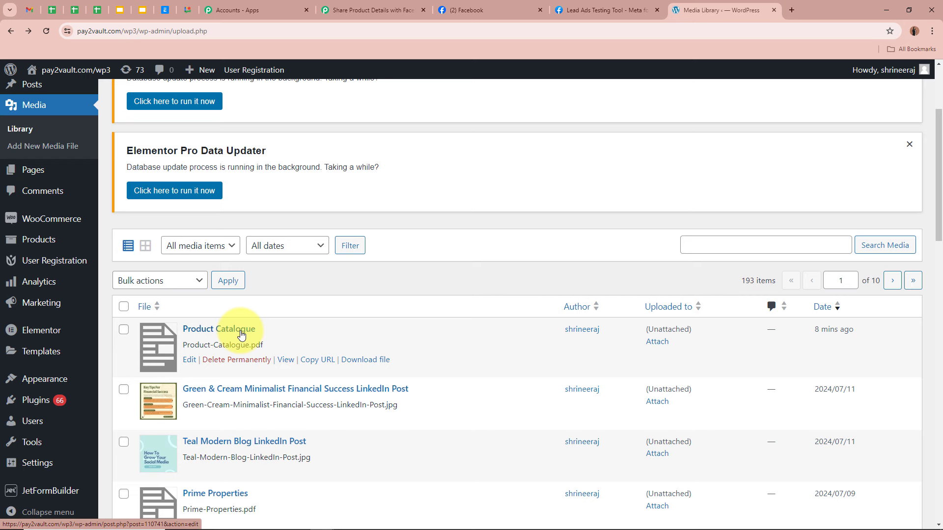
pyautogui.scroll(-2, 467, 295)
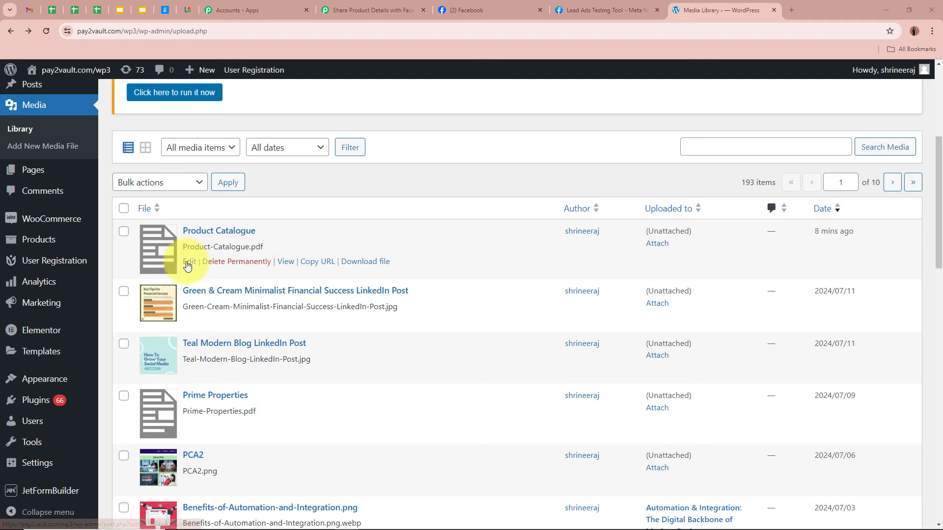
pyautogui.click(325, 267)
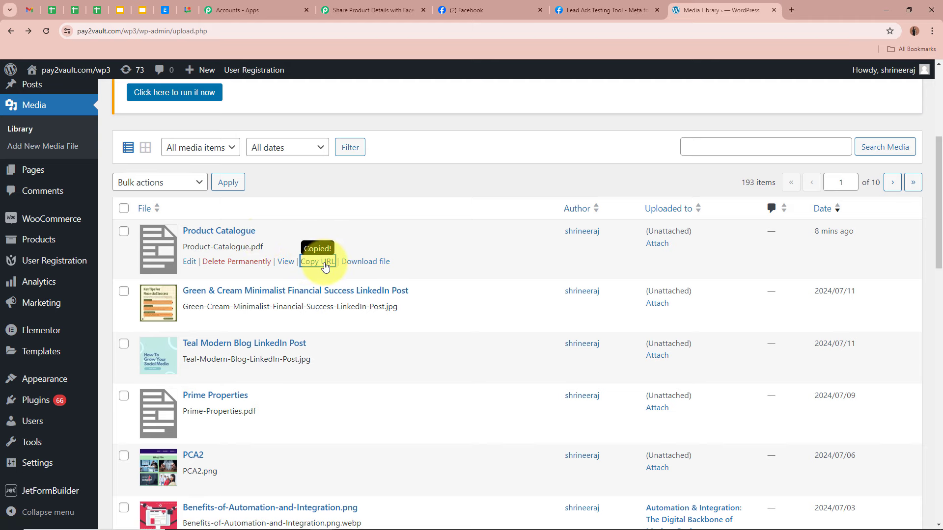
# - Paste the catalogue URL into Pabbly's Attachment field and open a blank browser tab
pyautogui.click(374, 10)
pyautogui.click(370, 259)
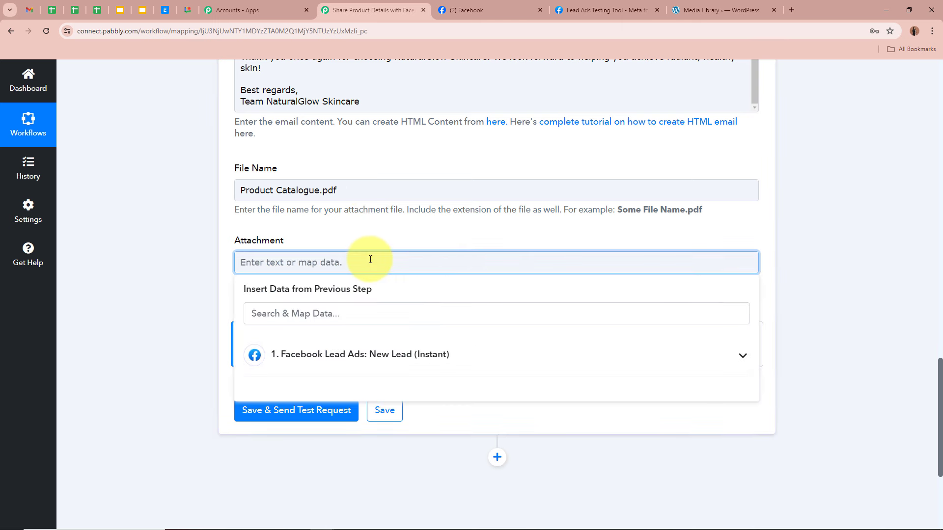
pyautogui.hotkey('ctrl', 'v')
pyautogui.click(164, 246)
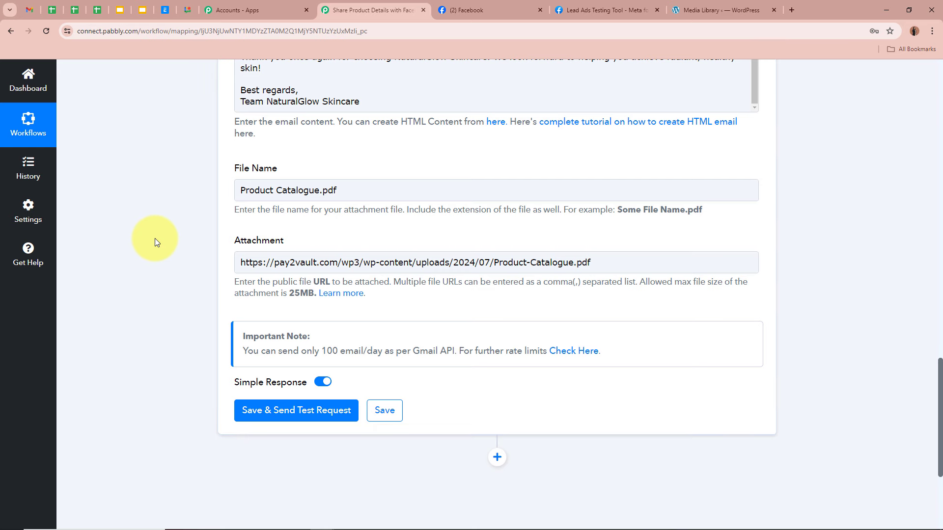
pyautogui.click(797, 7)
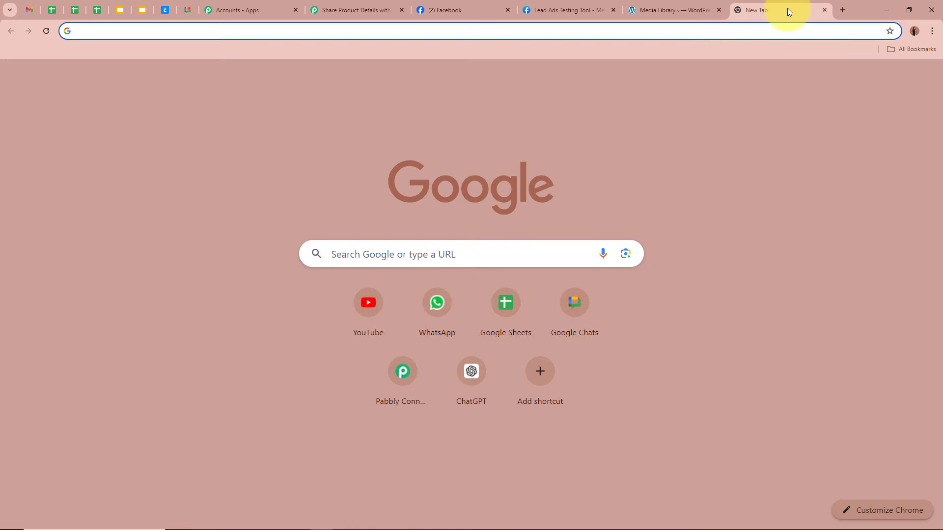
# - Load the catalogue URL, scroll through the 4-page PDF, then close that tab
pyautogui.hotkey('ctrl', 'v')
pyautogui.press('Return')
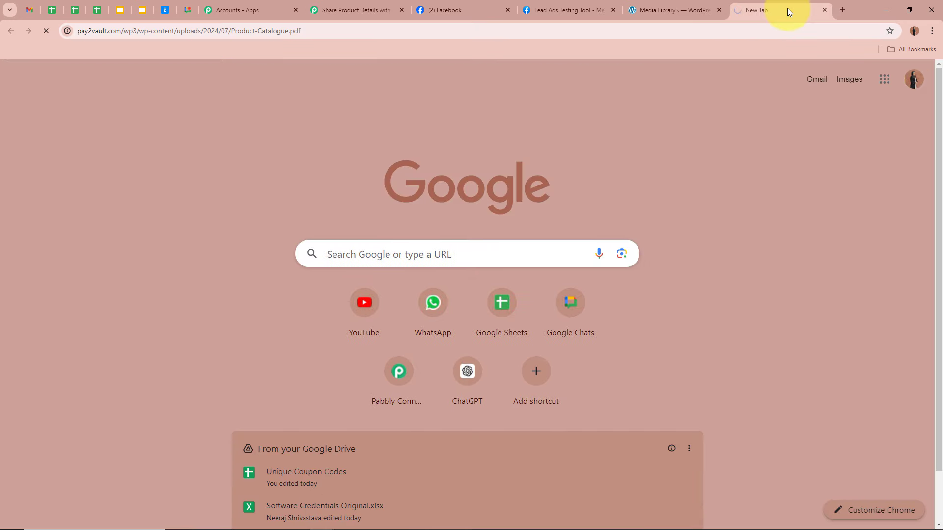
pyautogui.scroll(-20, 650, 329)
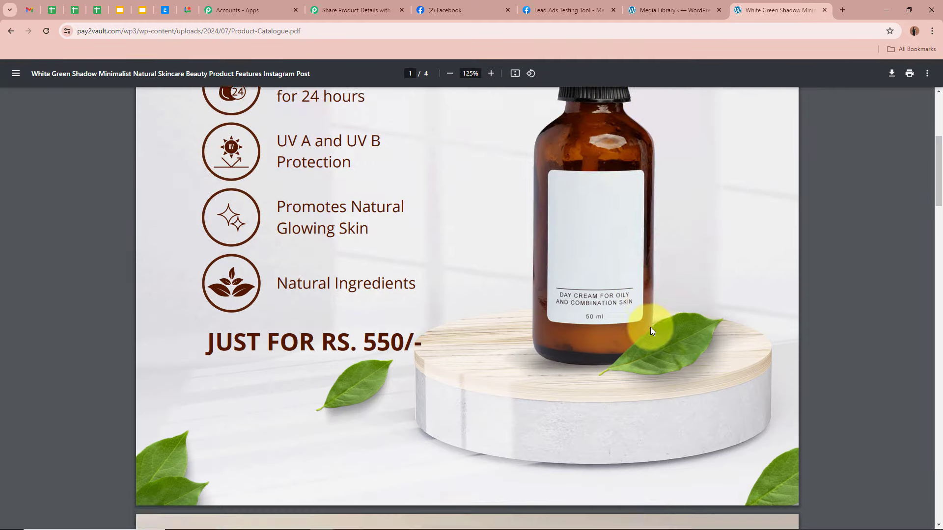
pyautogui.scroll(-20, 653, 326)
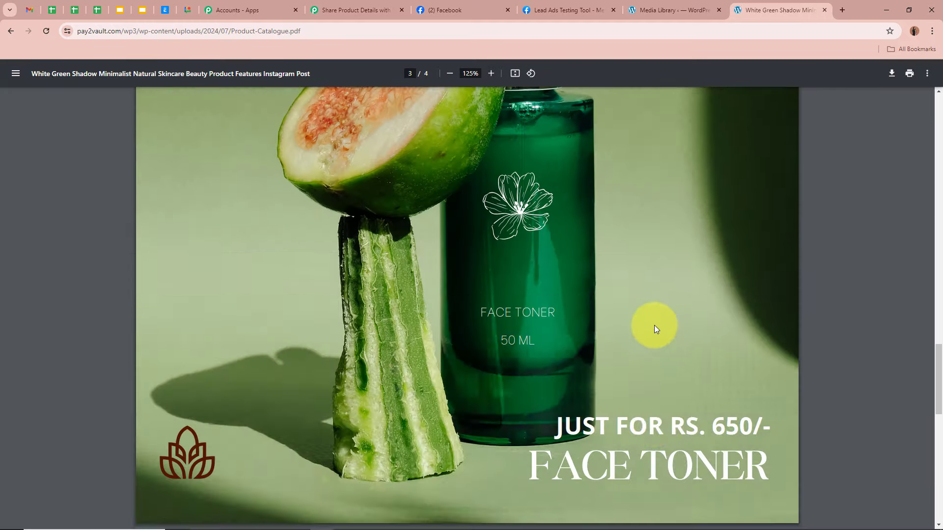
pyautogui.scroll(20, 651, 328)
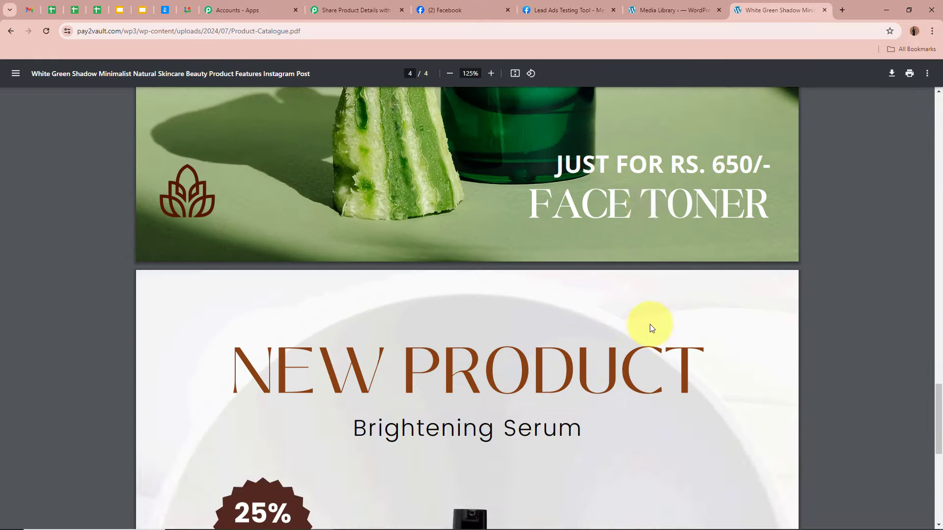
pyautogui.scroll(10, 650, 328)
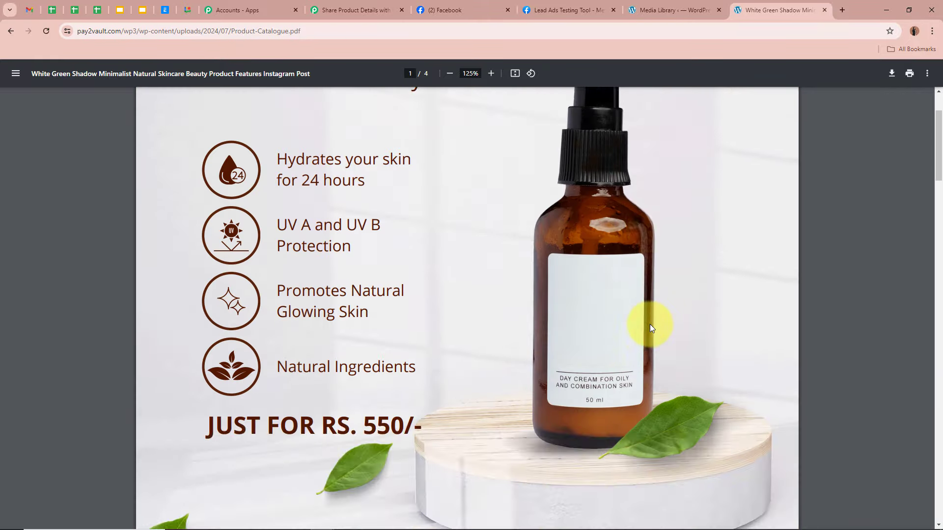
pyautogui.click(825, 10)
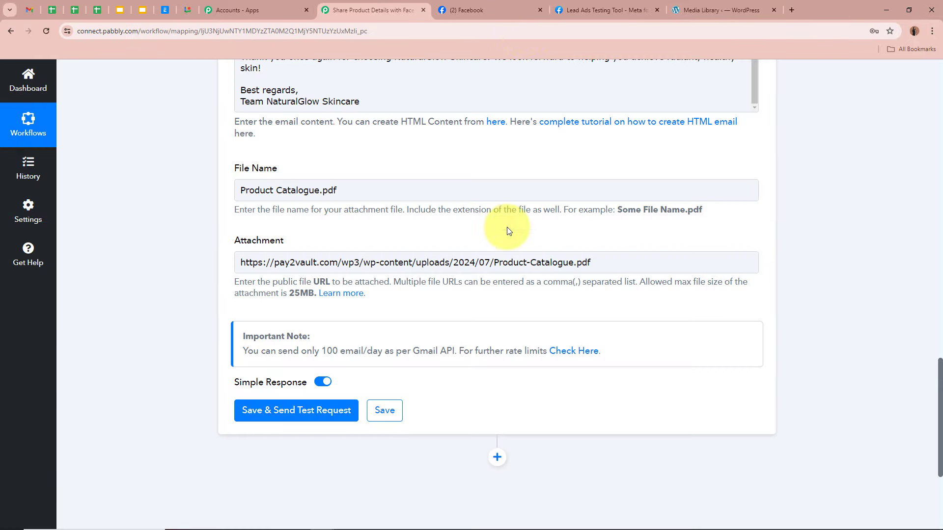
# - Save and send the Gmail test request, confirming status 'sent' with 1482 remaining email quota
pyautogui.scroll(10, 193, 281)
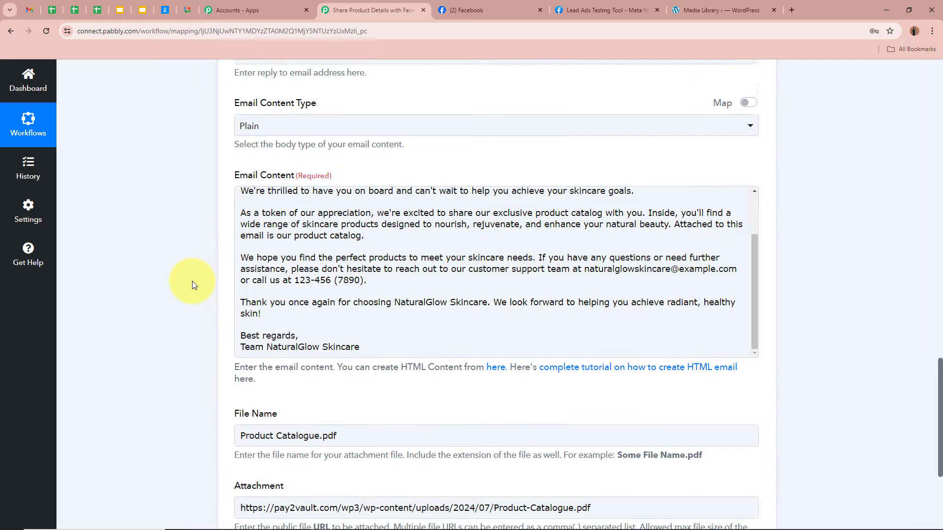
pyautogui.scroll(-11, 193, 281)
pyautogui.scroll(-3, 193, 281)
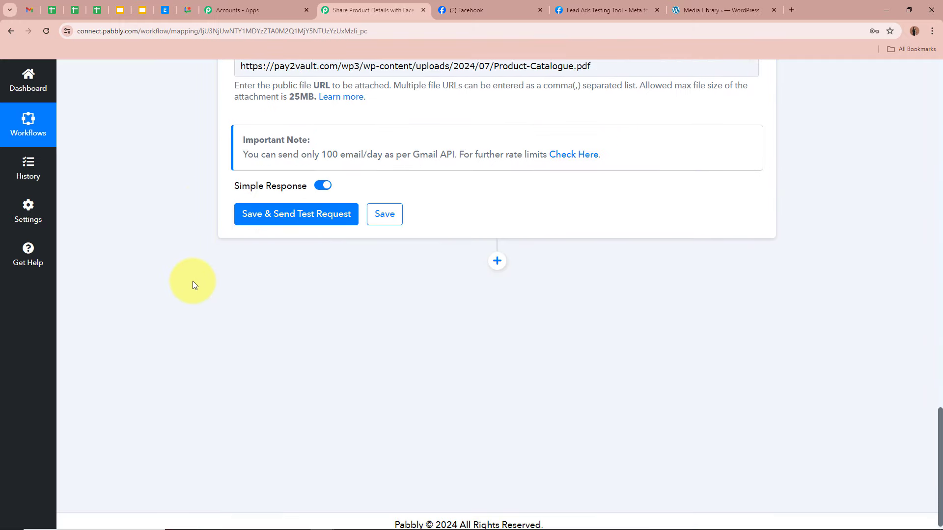
pyautogui.click(301, 215)
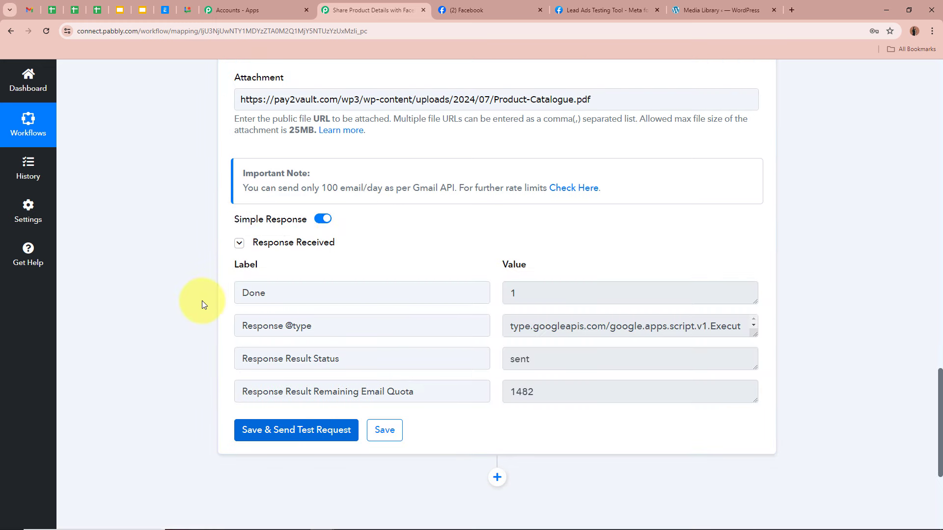
pyautogui.moveTo(340, 359); pyautogui.dragTo(228, 358)
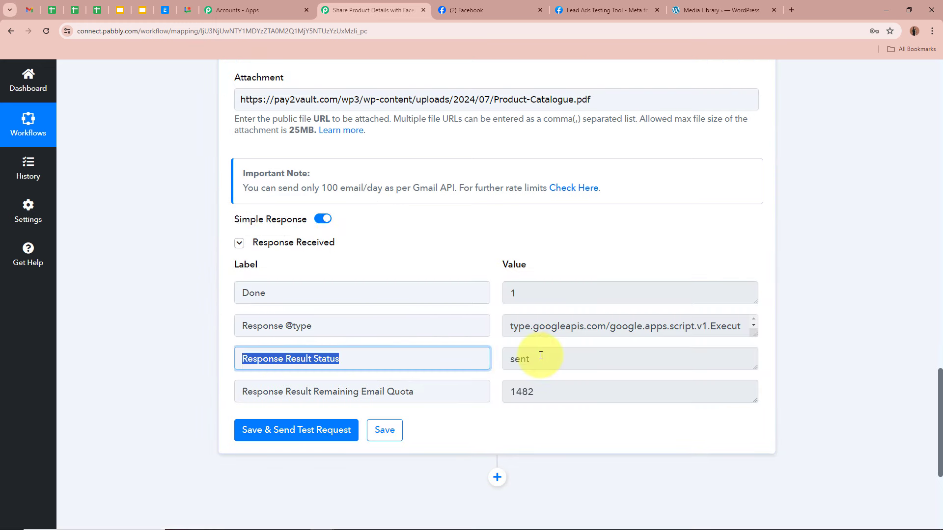
pyautogui.moveTo(541, 356); pyautogui.dragTo(131, 293)
pyautogui.click(131, 293)
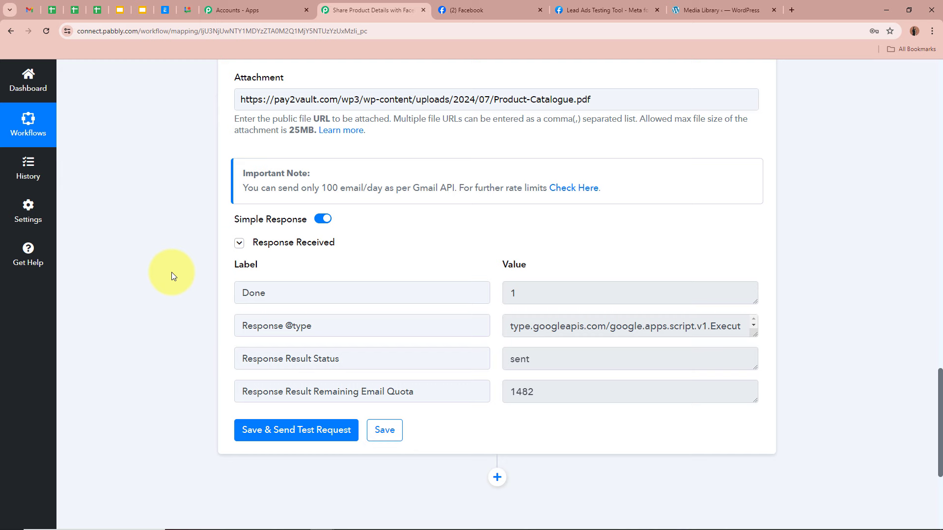
# - In Gmail, check the 'Discover the Best of NaturalGlow Skincare!' email's subject and greeting line
pyautogui.hotkey('ctrl', '1')
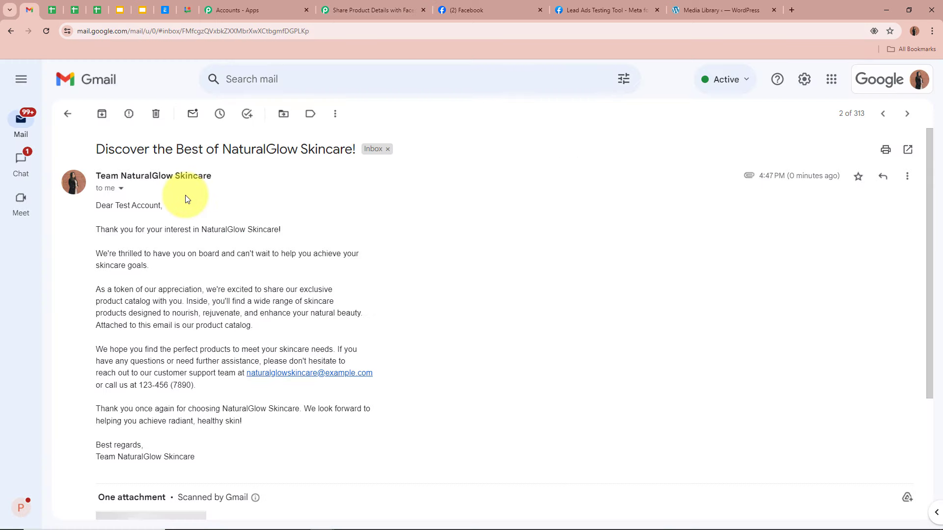
pyautogui.moveTo(97, 149); pyautogui.dragTo(161, 204)
pyautogui.click(160, 205)
pyautogui.tripleClick(154, 200)
pyautogui.click(189, 210)
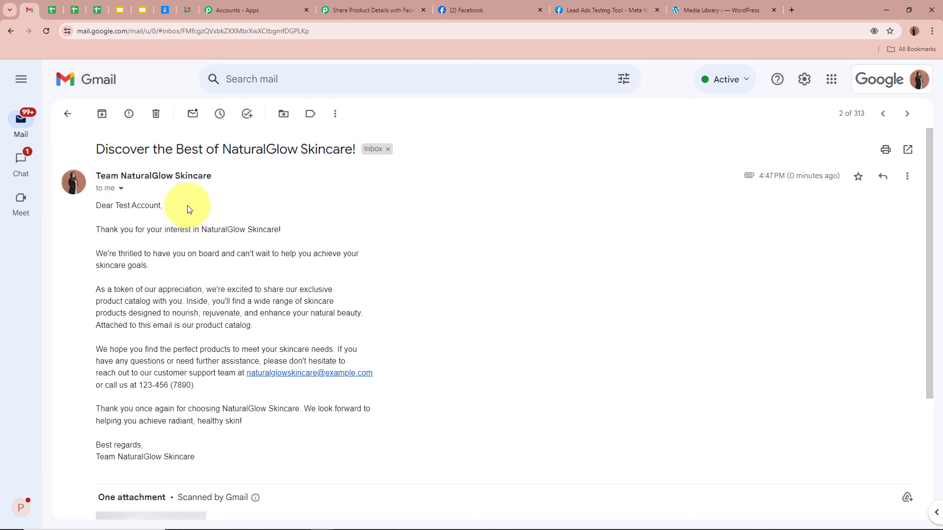
# - Preview the 4-page Product Catalogue.pdf attachment, then return to the email
pyautogui.scroll(-4, 214, 287)
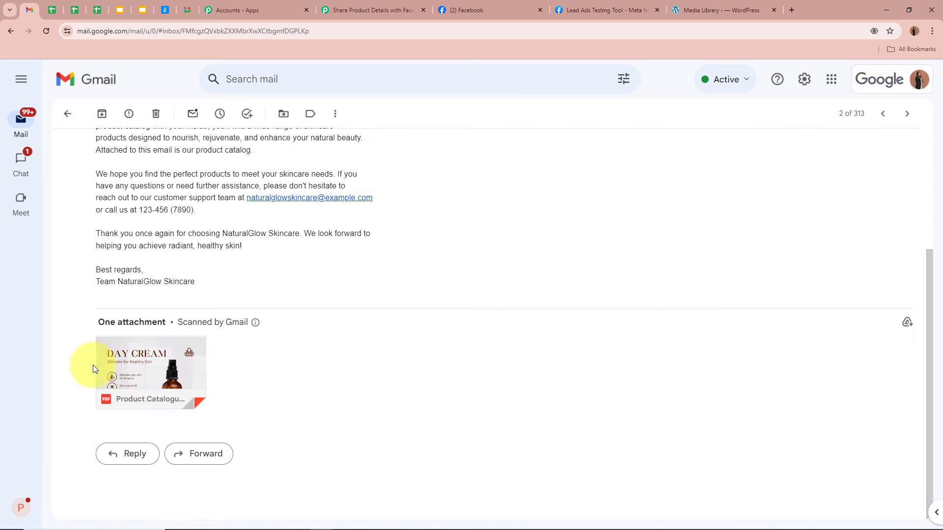
pyautogui.moveTo(141, 404)
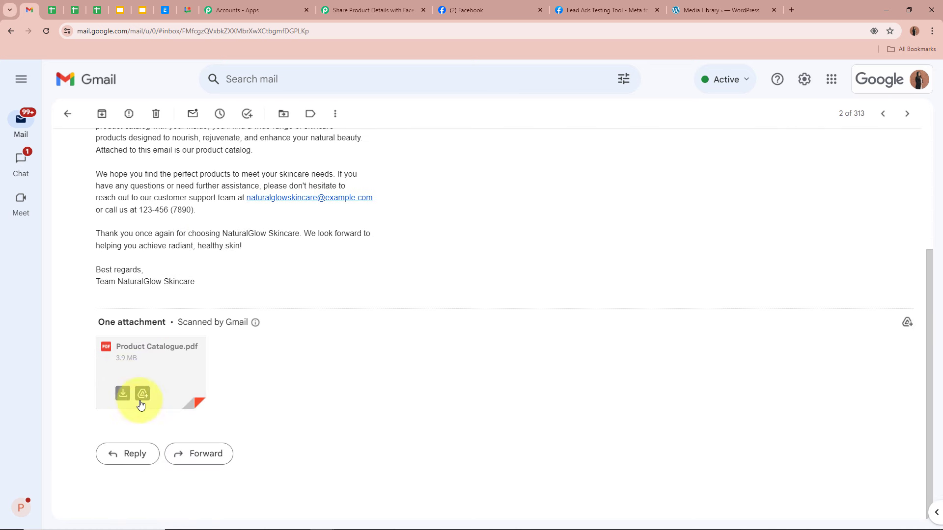
pyautogui.click(169, 358)
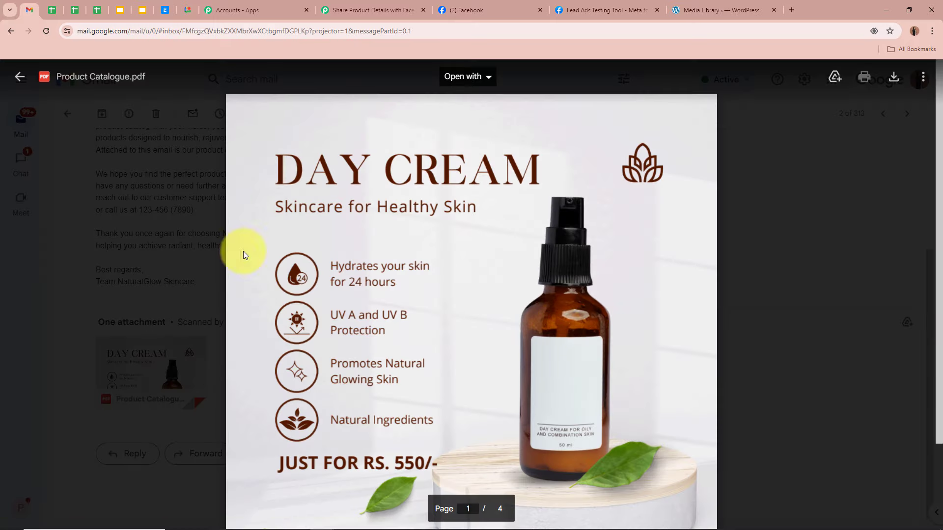
pyautogui.scroll(-20, 623, 267)
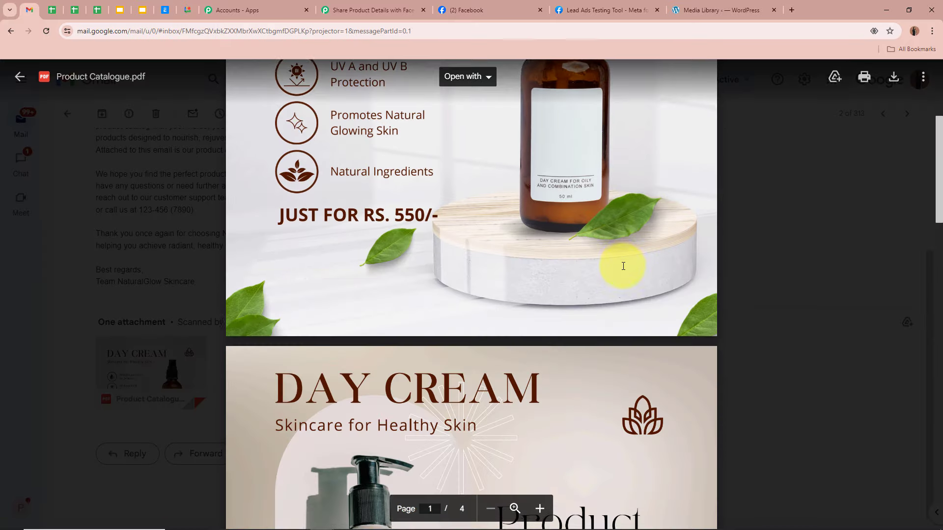
pyautogui.scroll(-4, 623, 267)
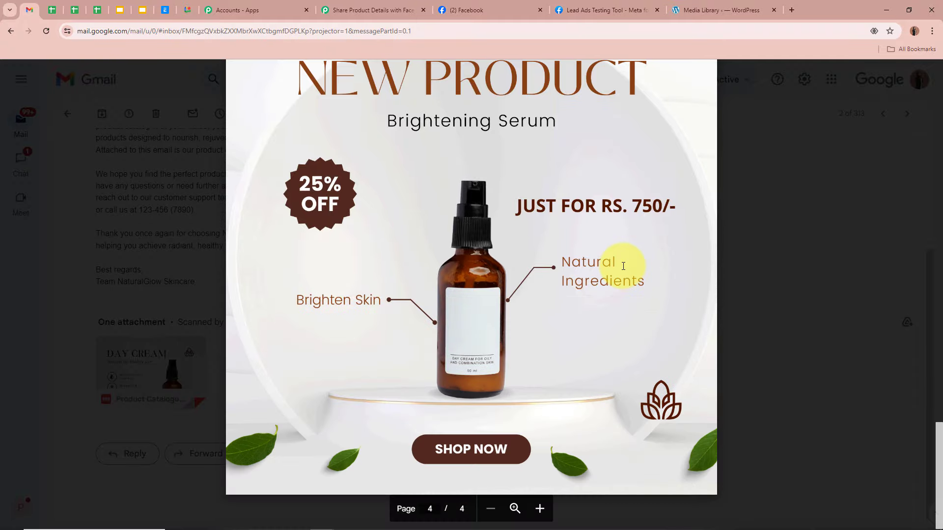
pyautogui.scroll(15, 623, 266)
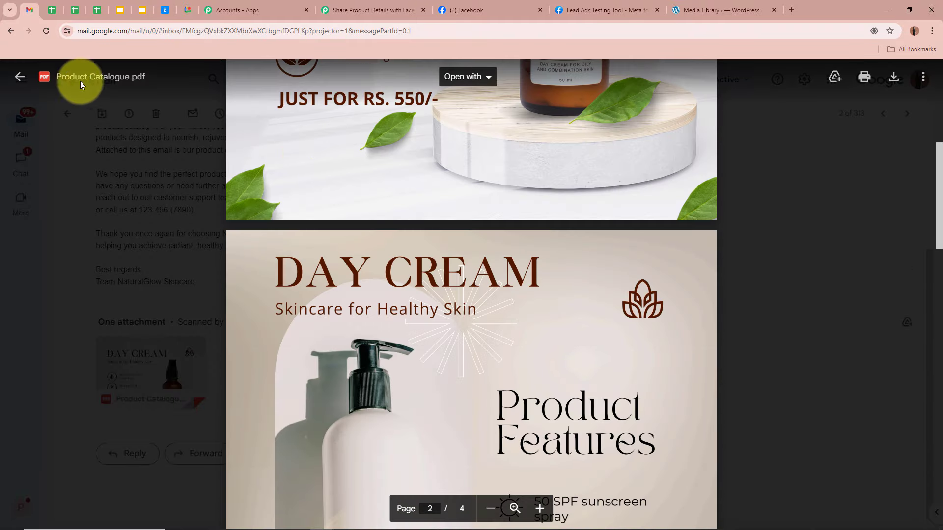
pyautogui.click(19, 76)
pyautogui.scroll(3, 591, 309)
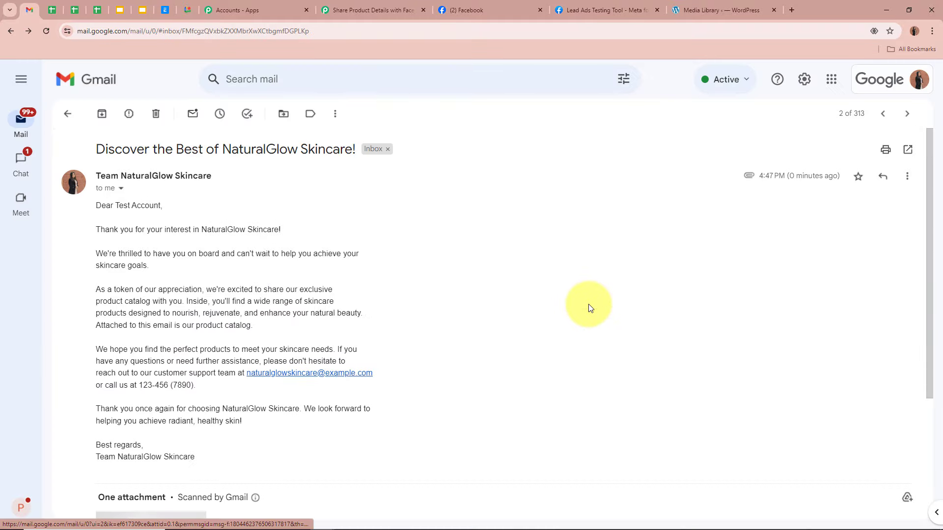